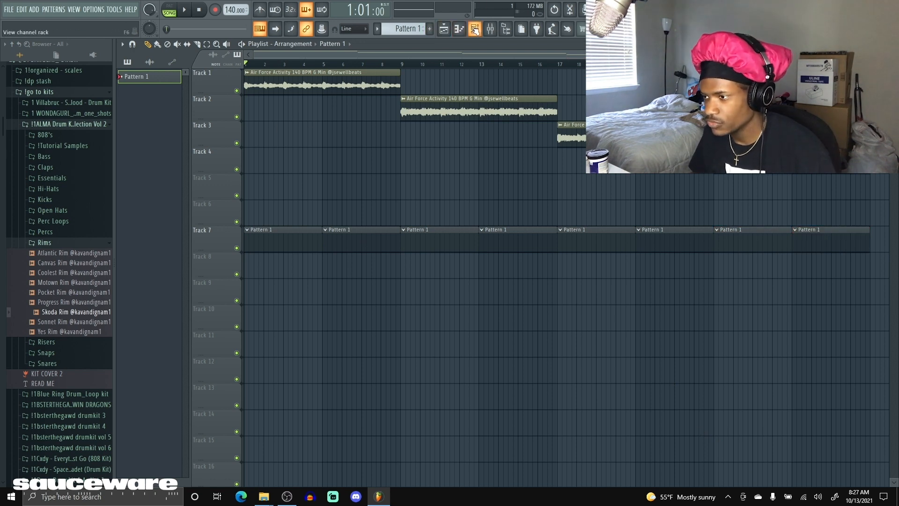
- Play the beat and check the Ryder Hi Hat channel's miscellaneous settings
{"action": "key", "text": "F6"}
{"action": "key", "text": "space"}
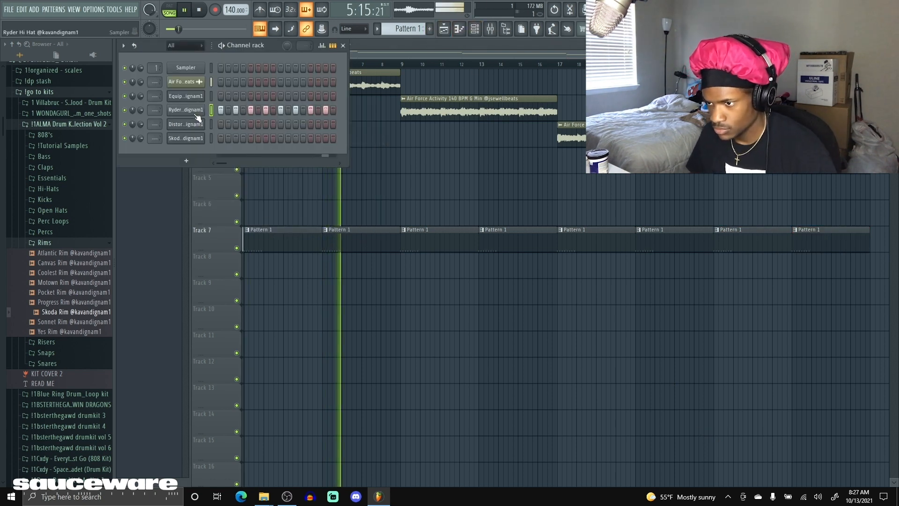
{"action": "left_click", "coordinate": [196, 113]}
{"action": "left_click", "coordinate": [197, 129]}
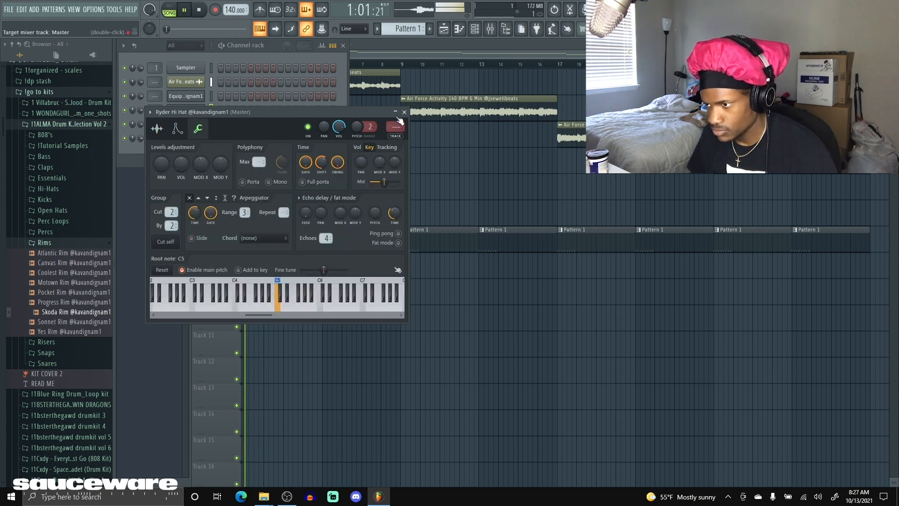
{"action": "left_click", "coordinate": [404, 112]}
- Listen to the beat again and add a Skoda Rim hit on step 9 of the pattern
{"action": "key", "text": "space"}
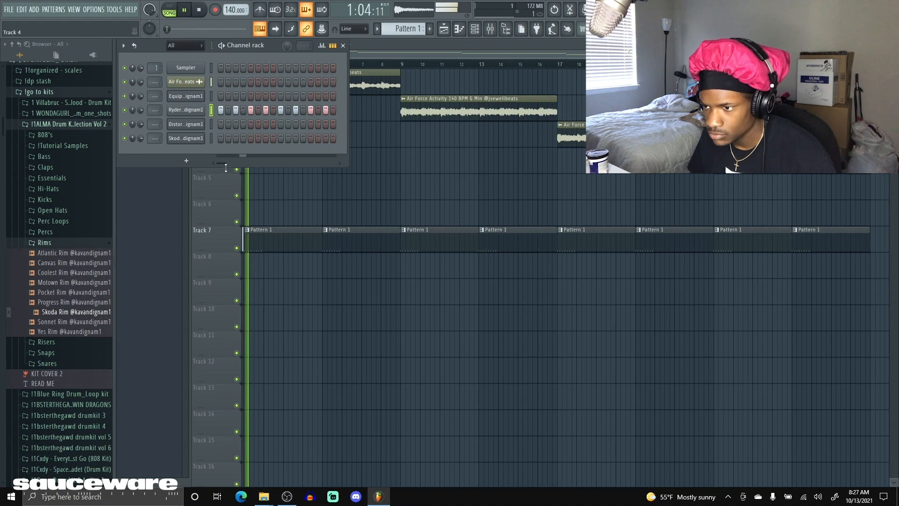
{"action": "key", "text": "space"}
{"action": "left_click", "coordinate": [280, 137]}
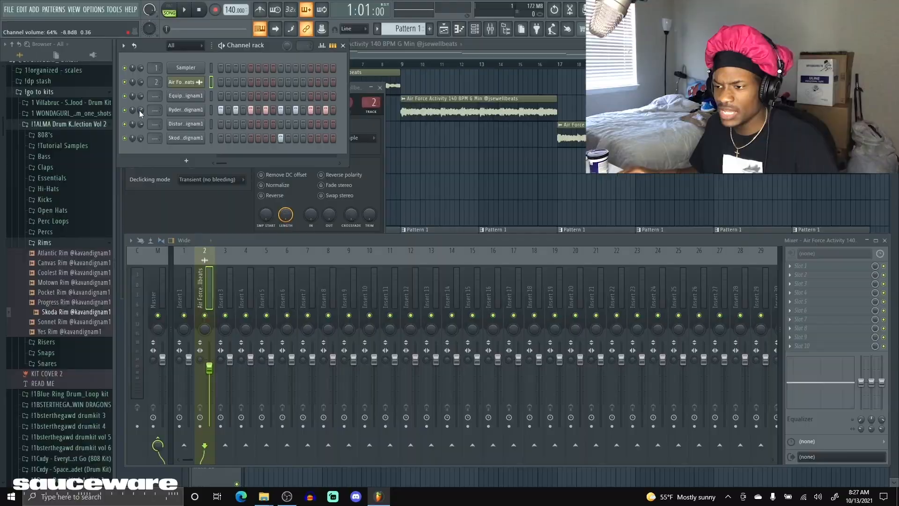
- Examine the Ryder Hi Hat channel's sample settings and its time shift setting
{"action": "left_click", "coordinate": [199, 110]}
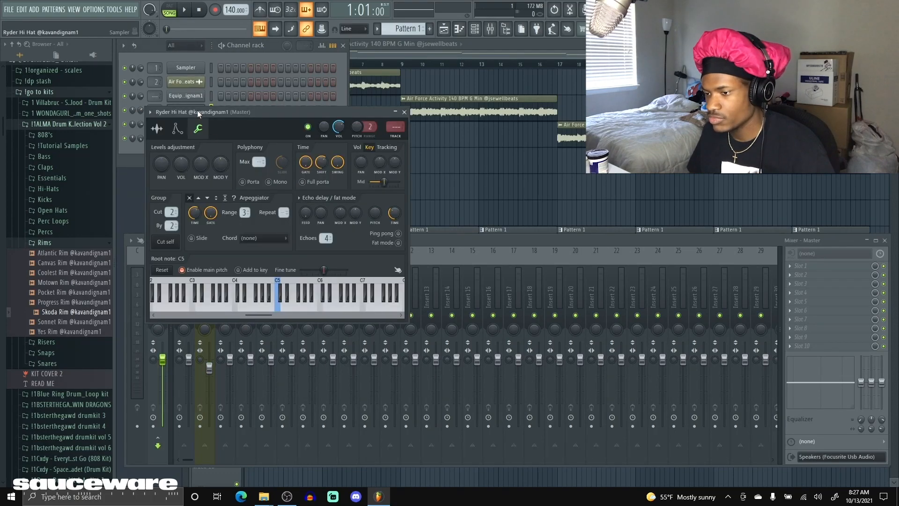
{"action": "left_click", "coordinate": [168, 129]}
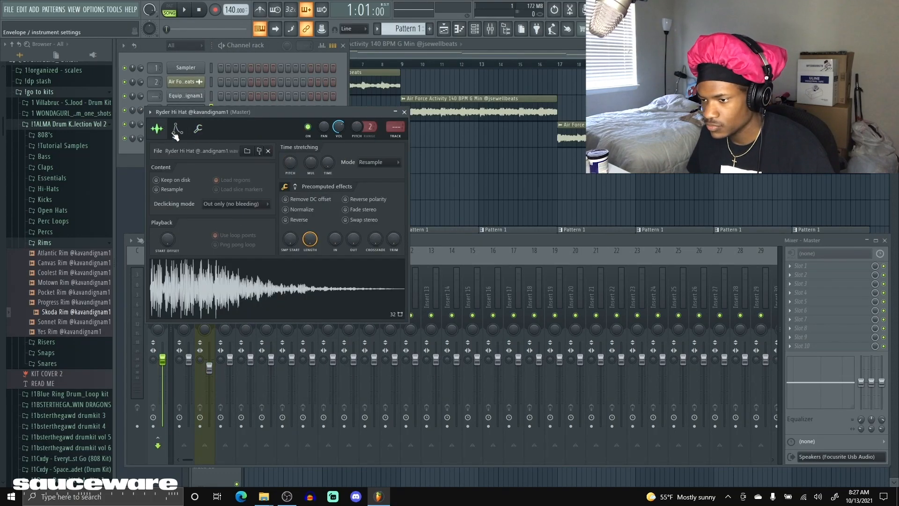
{"action": "left_click", "coordinate": [197, 132]}
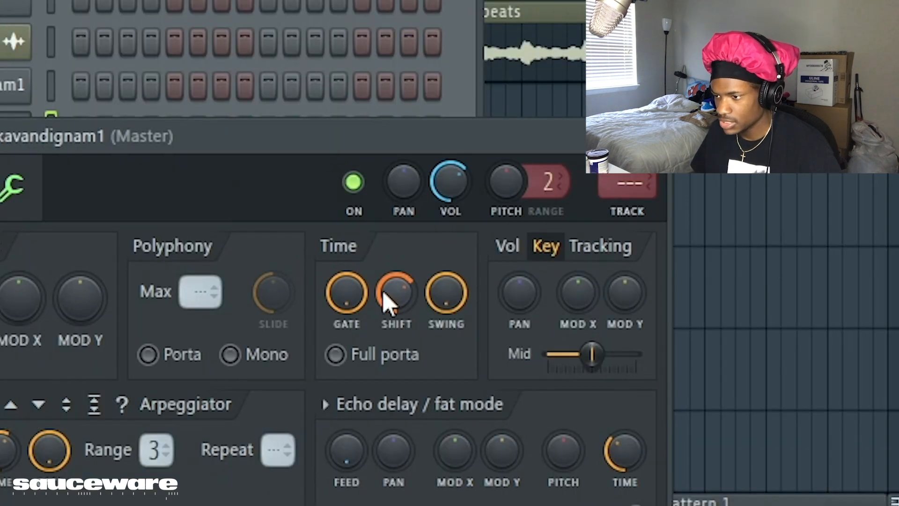
- In the Skoda Rim piano roll, place a one-step D#4 note on step 7 of bar 1 and a D#5 note on step 7 of bar 2
{"action": "right_click", "coordinate": [204, 137]}
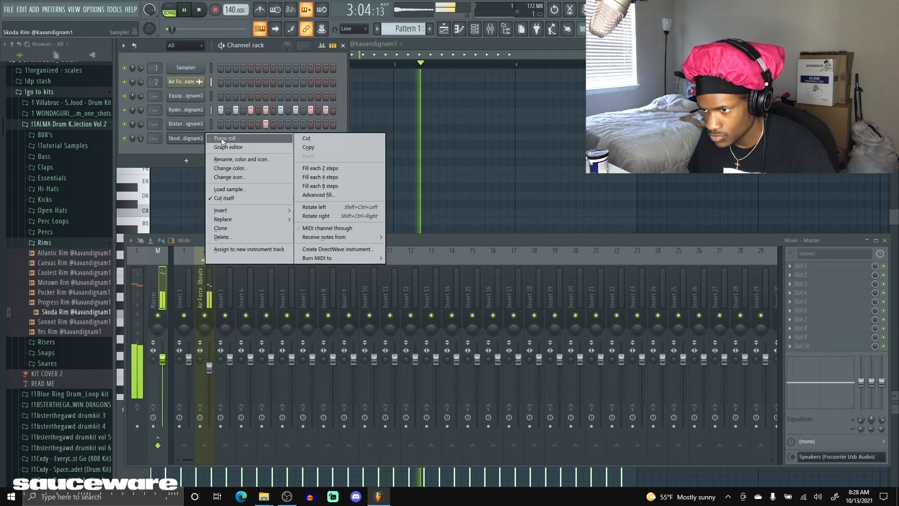
{"action": "left_click", "coordinate": [223, 140]}
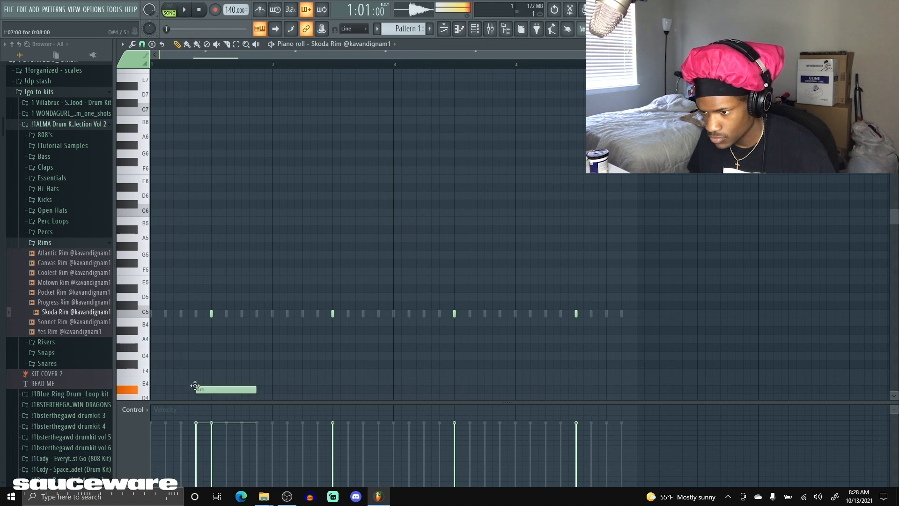
{"action": "key", "text": "space"}
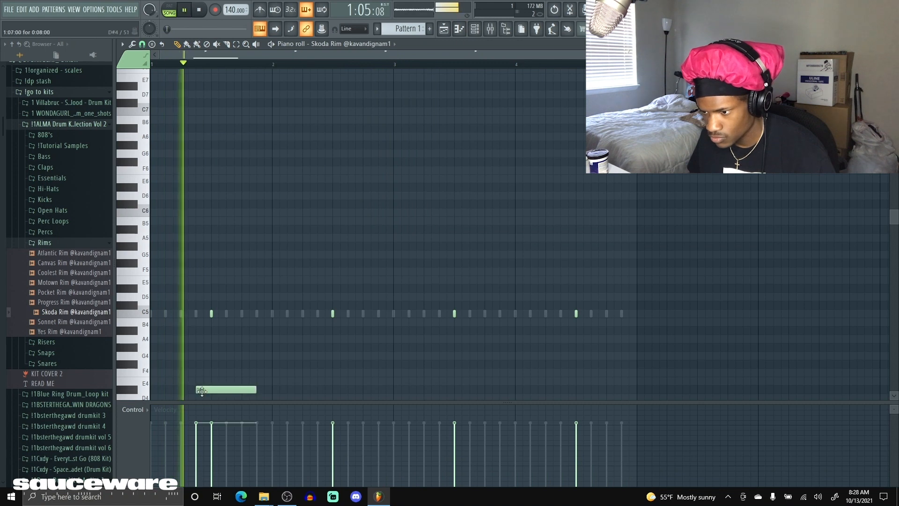
{"action": "scroll", "coordinate": [202, 388], "scroll_direction": "down", "scroll_amount": 4}
{"action": "left_click_drag", "start_coordinate": [256, 288], "coordinate": [199, 287]}
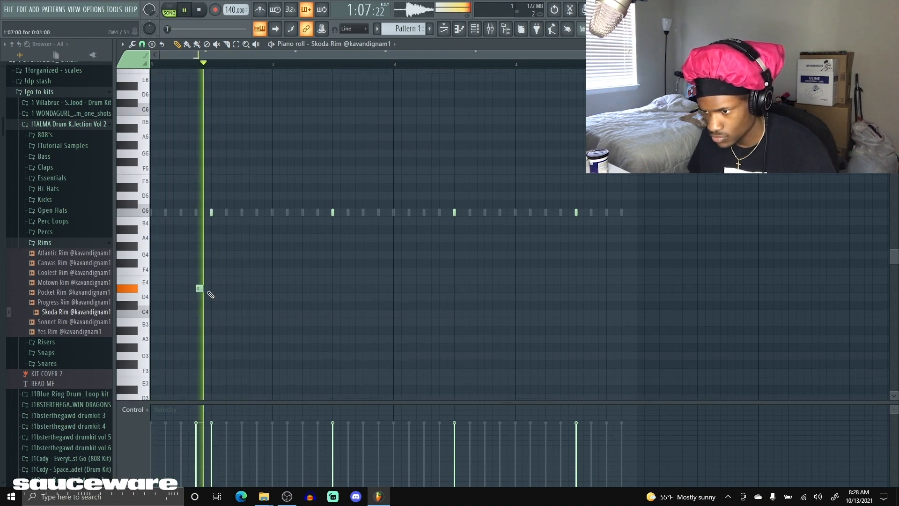
{"action": "key", "text": "space"}
{"action": "left_click", "coordinate": [321, 187]}
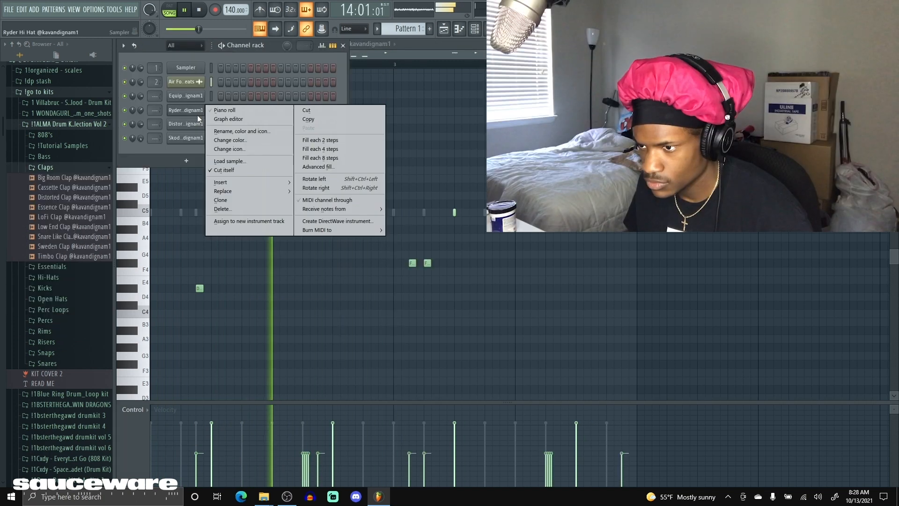
- In the Ryder Hi Hat piano roll, add lower-velocity copies of the C5 notes between the existing hits and play the result
{"action": "left_click", "coordinate": [223, 111]}
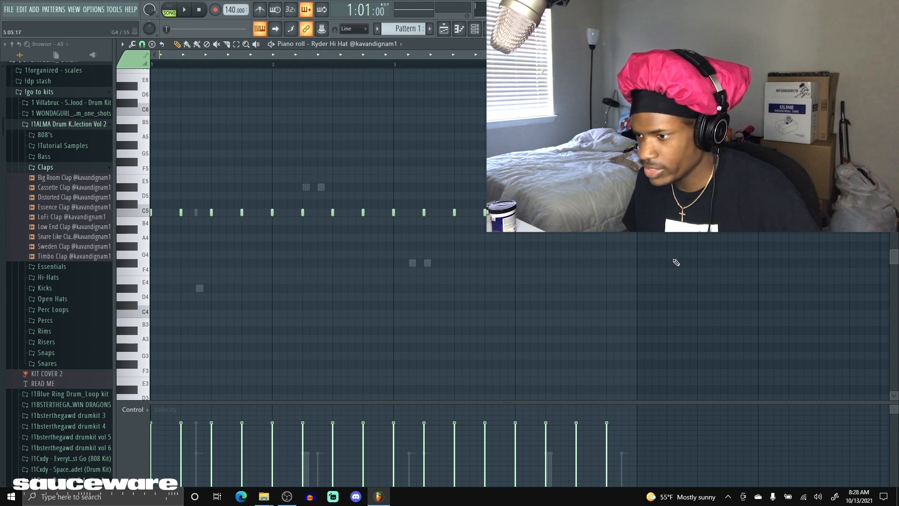
{"action": "left_click_drag", "start_coordinate": [242, 212], "coordinate": [253, 212]}
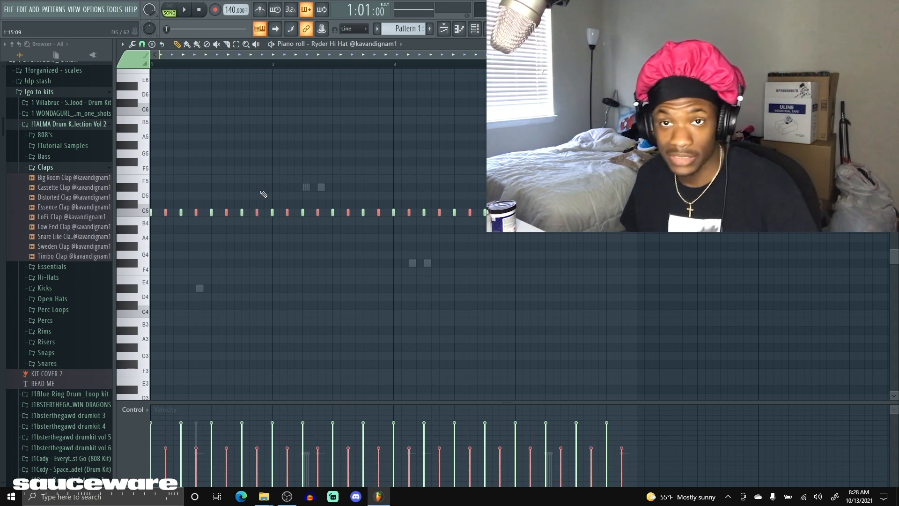
{"action": "key", "text": "ctrl+d"}
{"action": "key", "text": "space"}
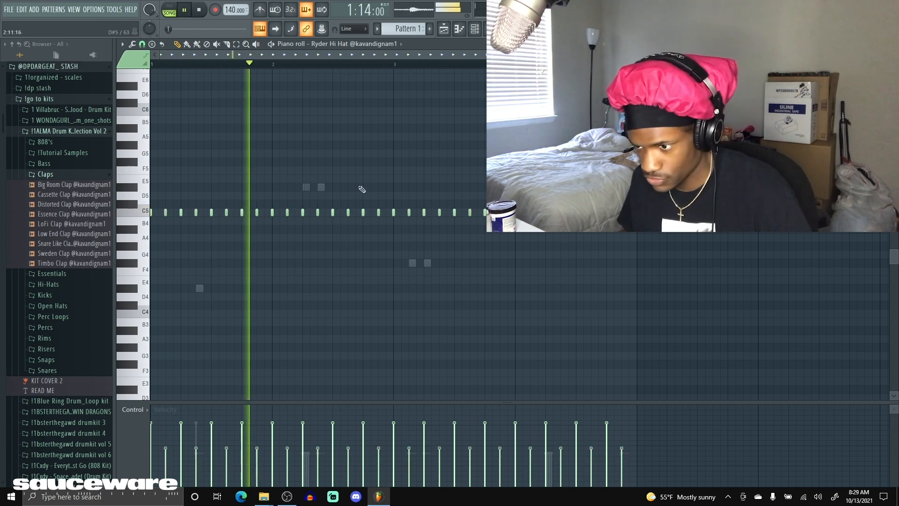
- In the second hi-hat channel, move the copied C4 roll to step 3 of bar 4 and repeat the short F#4 notes across the pattern
{"action": "key", "text": "F6"}
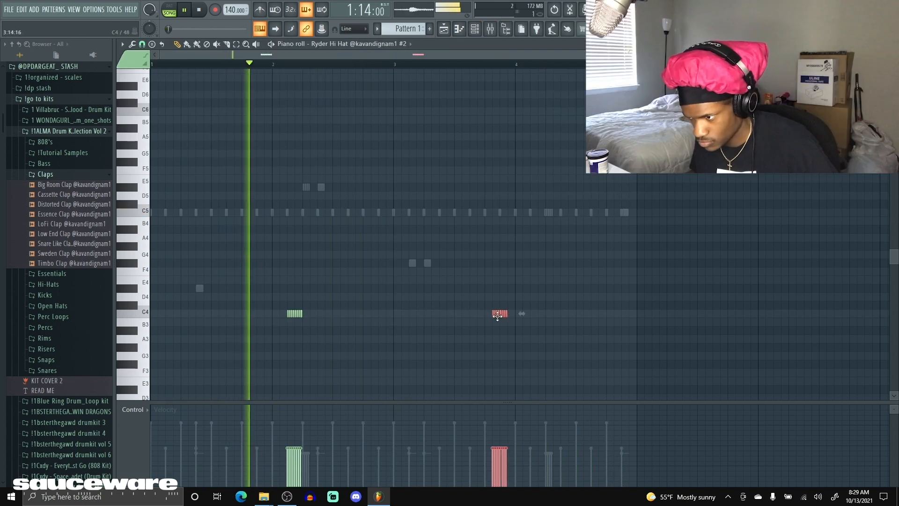
{"action": "left_click_drag", "start_coordinate": [497, 313], "coordinate": [537, 314]}
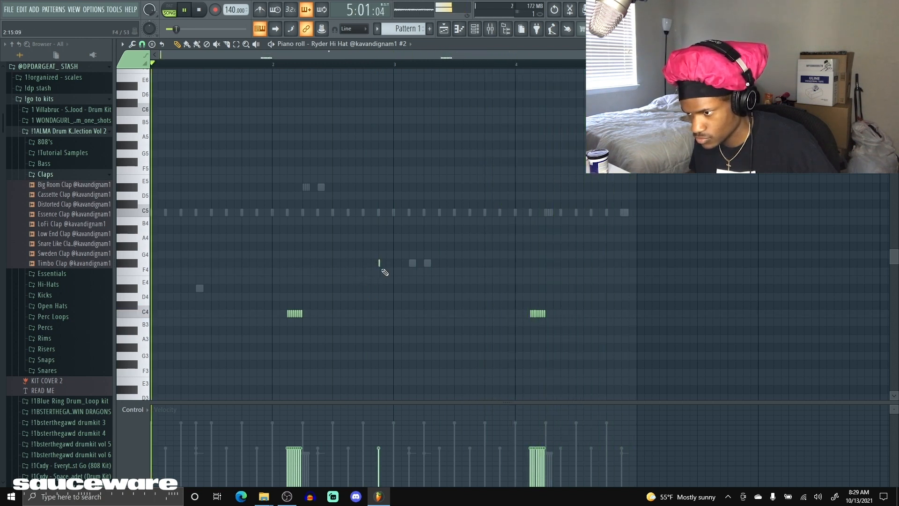
{"action": "left_click_drag", "start_coordinate": [374, 274], "coordinate": [407, 256]}
{"action": "key", "text": "ctrl+b"}
{"action": "key", "text": "ctrl+b"}
{"action": "key", "text": "ctrl+d"}
{"action": "left_click", "coordinate": [365, 263]}
{"action": "left_click_drag", "start_coordinate": [402, 283], "coordinate": [391, 265]}
{"action": "key", "text": "space"}
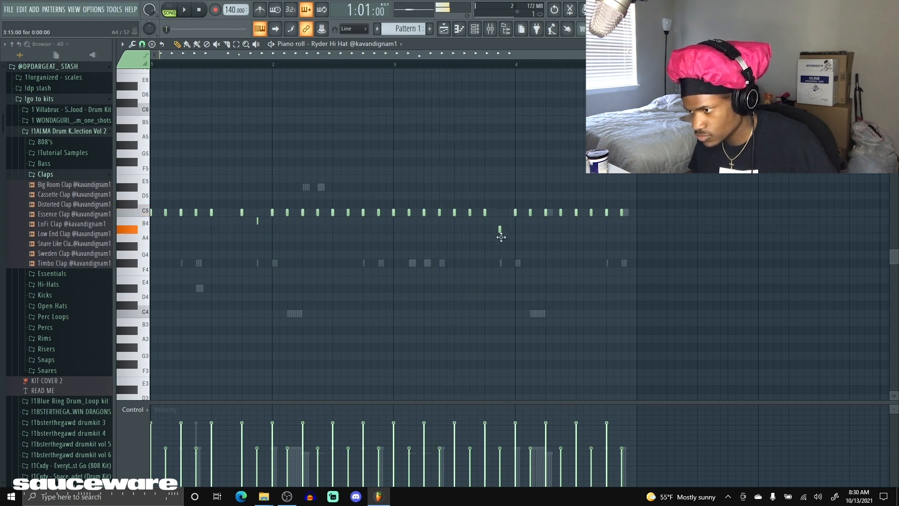
- Lower the Ryder Hi Hat note at the start of bar 4 from C5 to E4
{"action": "left_click_drag", "start_coordinate": [516, 212], "coordinate": [516, 279]}
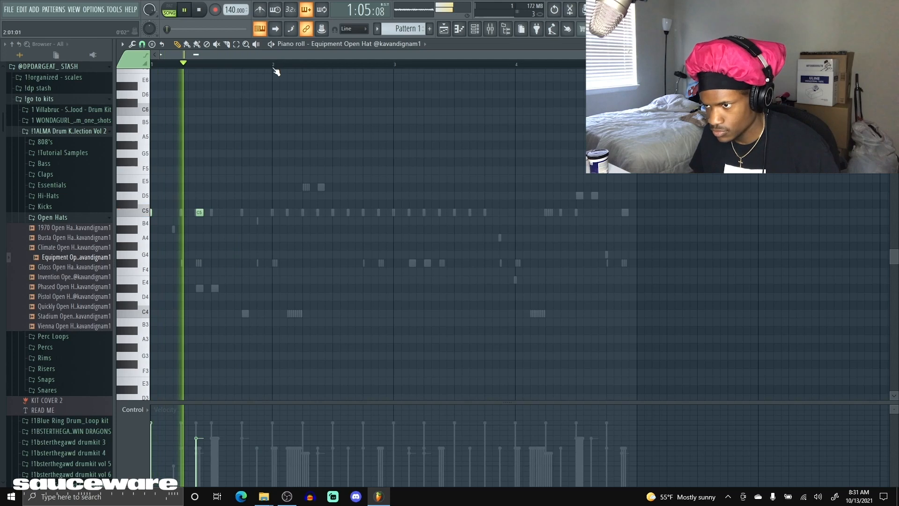
- Duplicate the Equipment Open Hat's first-bar notes through bar 4 and clear the selection
{"action": "key", "text": "ctrl+b"}
{"action": "key", "text": "ctrl+b"}
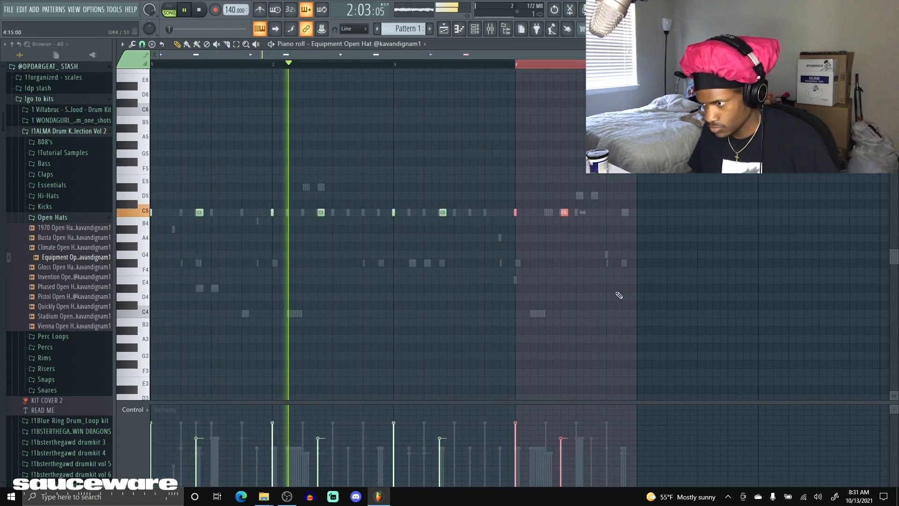
{"action": "left_click", "coordinate": [495, 93], "text": "ctrl"}
- Open the Equipment Open Hat channel's settings from the channel rack
{"action": "left_click", "coordinate": [474, 29]}
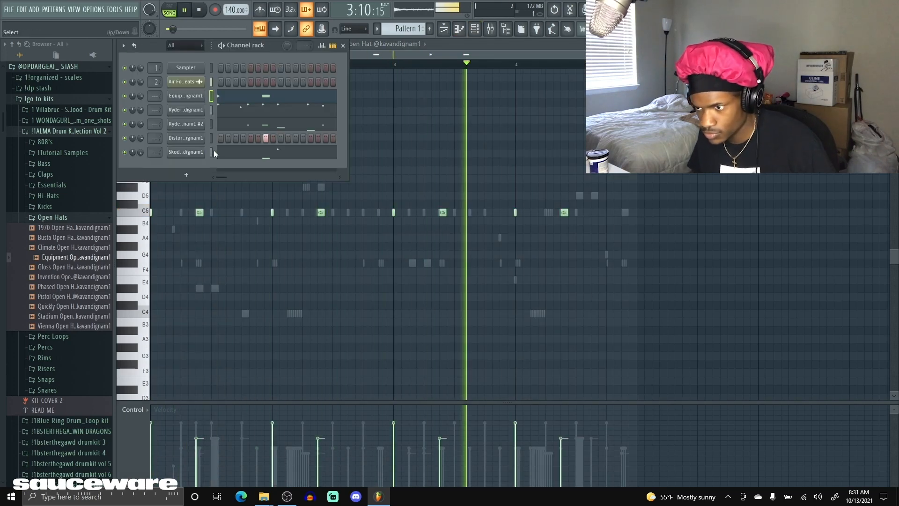
{"action": "left_click", "coordinate": [201, 96]}
{"action": "left_click", "coordinate": [195, 116]}
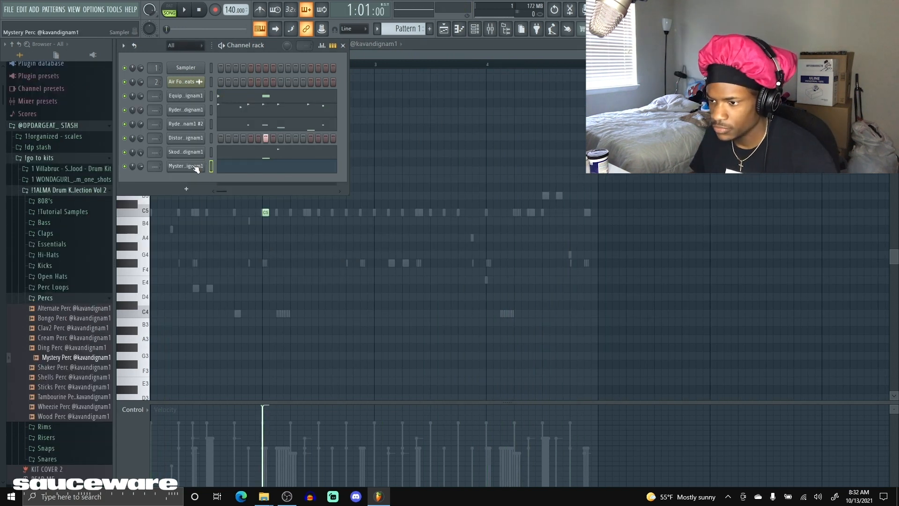
- Delete the Mystery Perc channel from the channel rack
{"action": "right_click", "coordinate": [195, 168]}
{"action": "left_click", "coordinate": [244, 267]}
{"action": "key", "text": "Return"}
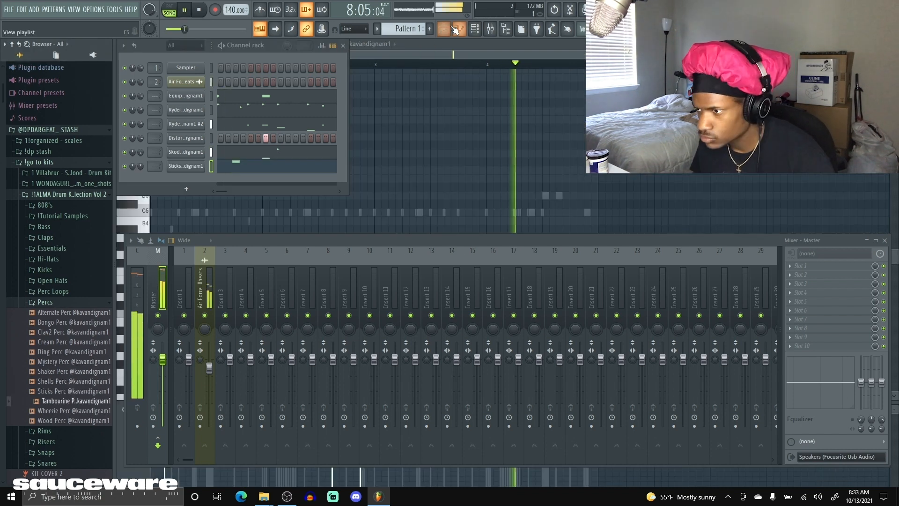
- Select all the Pistol Open Hat notes in the piano roll and set them to the same velocity
{"action": "key", "text": "F5"}
{"action": "key", "text": "F6"}
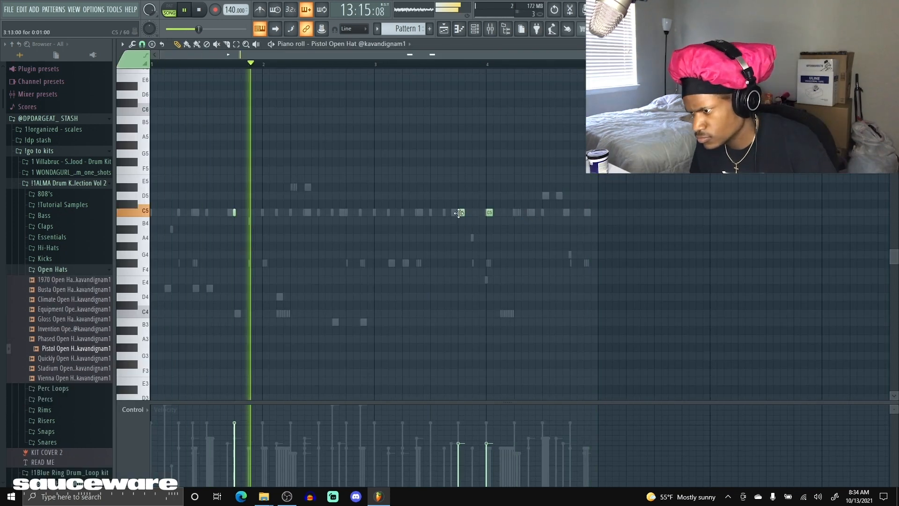
{"action": "key", "text": "ctrl+a"}
{"action": "scroll", "coordinate": [236, 214], "scroll_direction": "up", "scroll_amount": 2}
{"action": "scroll", "coordinate": [237, 214], "scroll_direction": "up", "scroll_amount": 5}
{"action": "scroll", "coordinate": [235, 212], "scroll_direction": "down", "scroll_amount": 4}
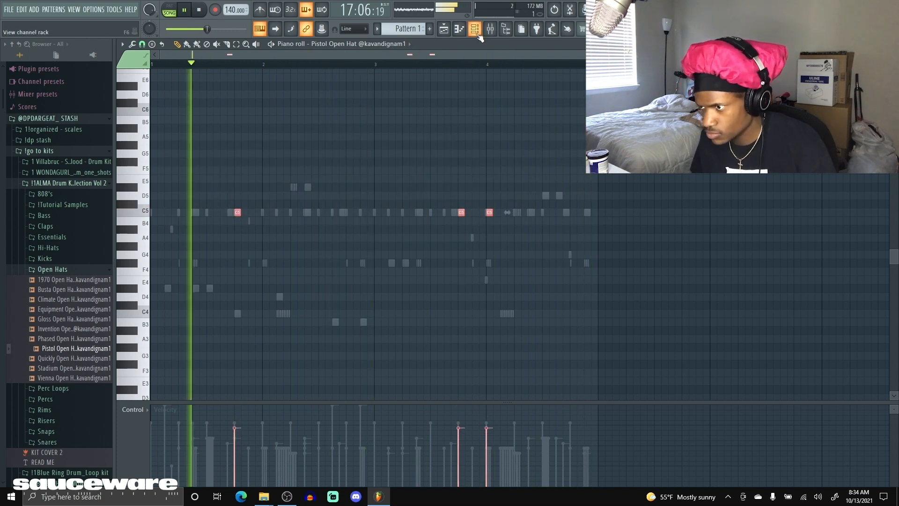
- High-pass the Air Force Activity loop at about 106 Hz with a gentler slope in Fruity Parametric EQ 2
{"action": "key", "text": "F6"}
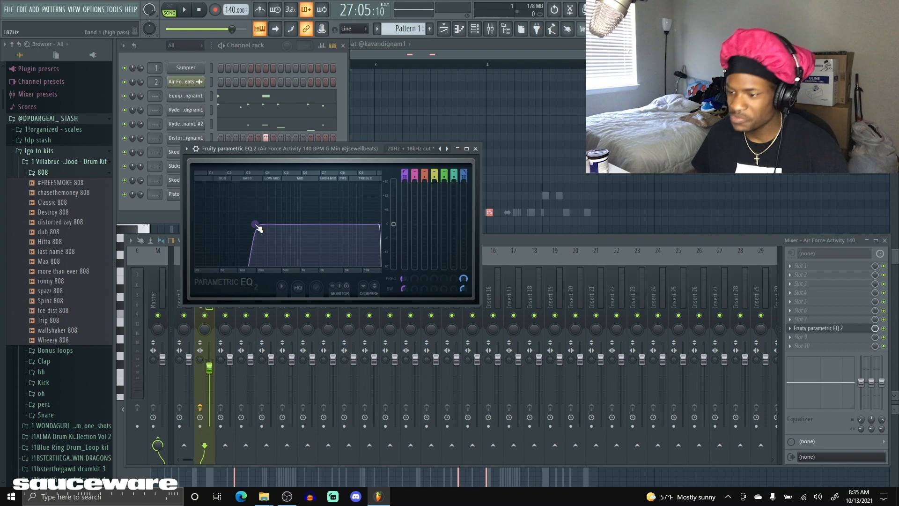
{"action": "key", "text": "space"}
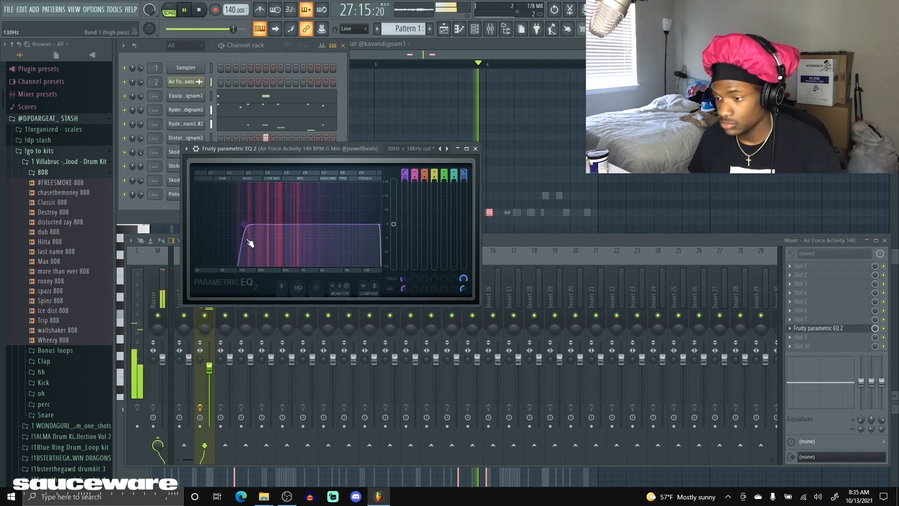
{"action": "left_click_drag", "start_coordinate": [266, 225], "coordinate": [282, 228]}
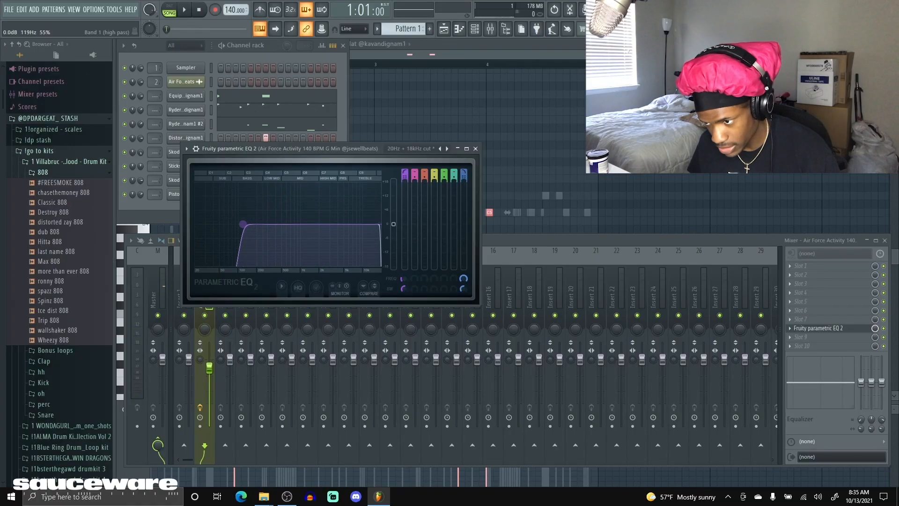
{"action": "key", "text": "space"}
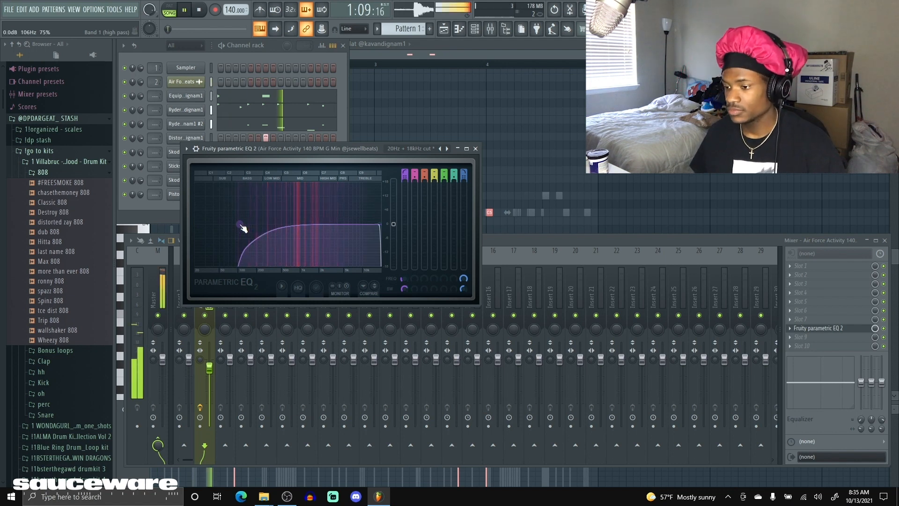
{"action": "key", "text": "space"}
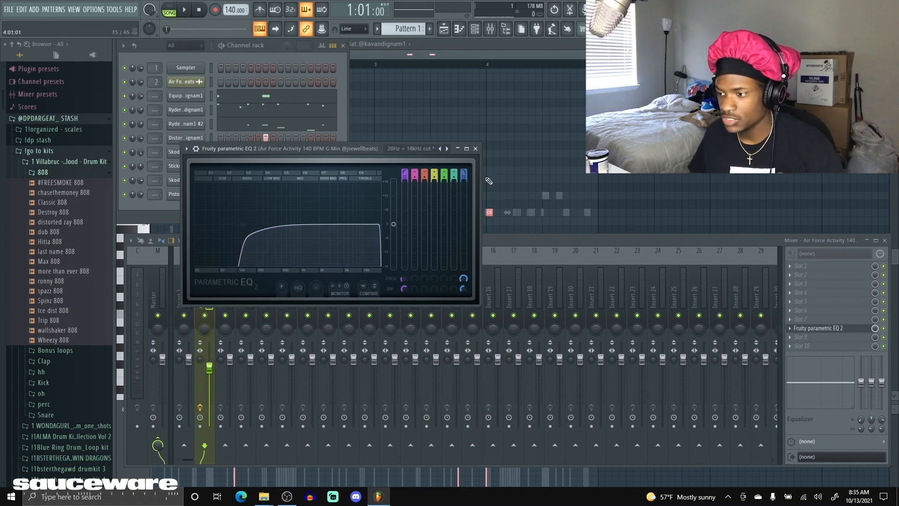
{"action": "left_click", "coordinate": [476, 149]}
- Duplicate the -tool(808) notes from bars 1 and 2 into bars 3 and 4 during playback
{"action": "key", "text": "space"}
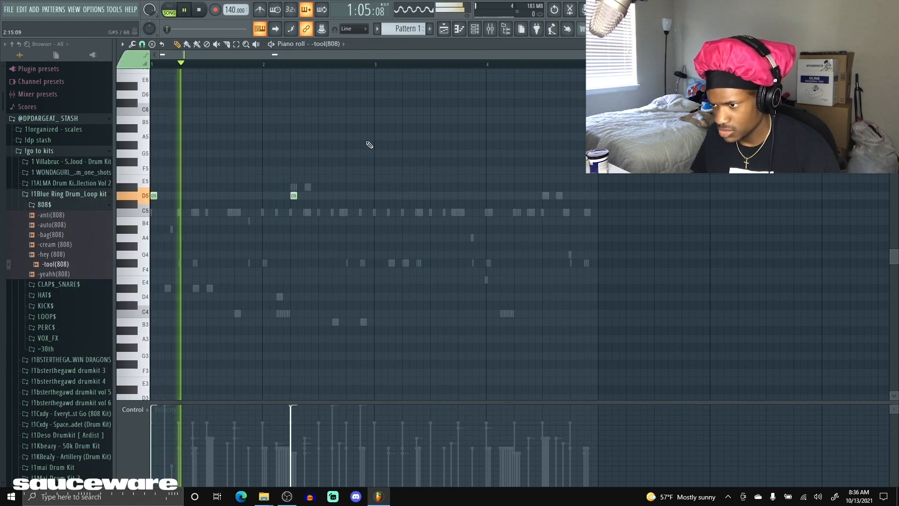
{"action": "left_click_drag", "start_coordinate": [374, 65], "coordinate": [1, 170]}
{"action": "key", "text": "ctrl+b"}
{"action": "key", "text": "ctrl+d"}
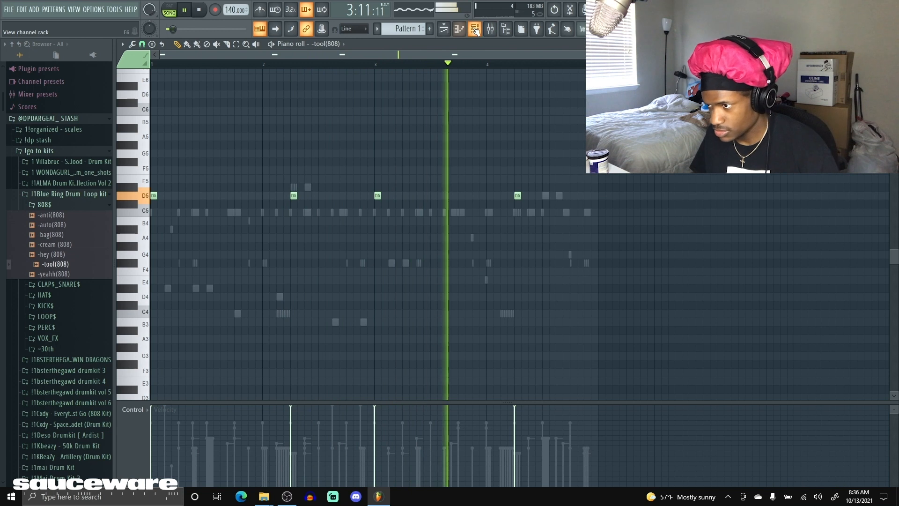
- Raise the precomputed EQ effect of the -tool(808) sample to 66%
{"action": "key", "text": "F6"}
{"action": "left_click", "coordinate": [186, 208]}
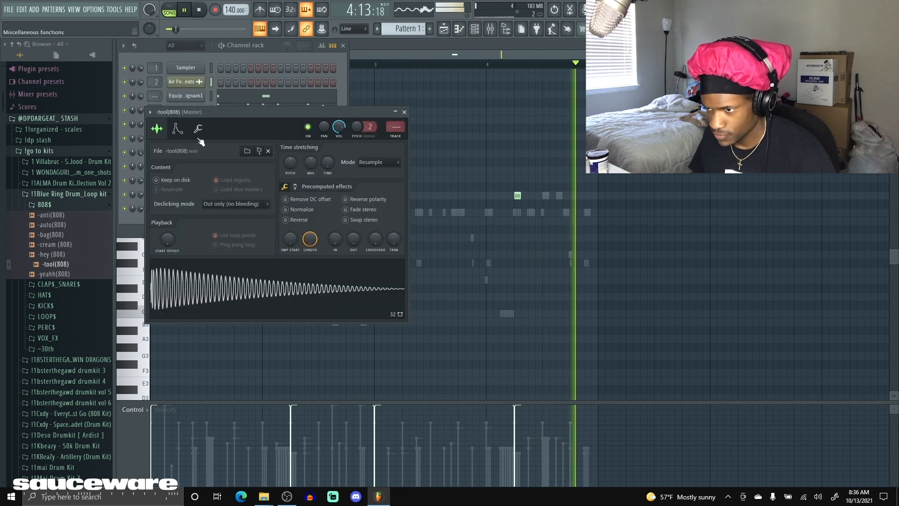
{"action": "left_click", "coordinate": [198, 128]}
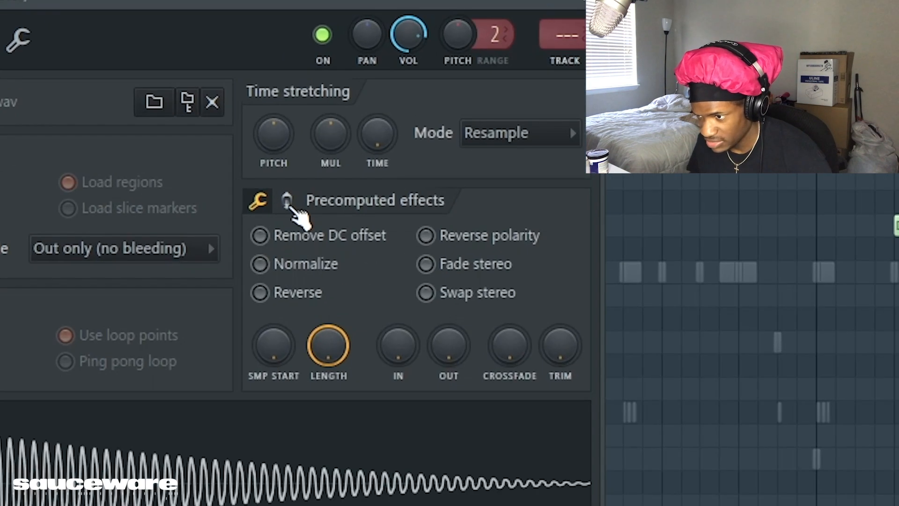
{"action": "left_click", "coordinate": [296, 187]}
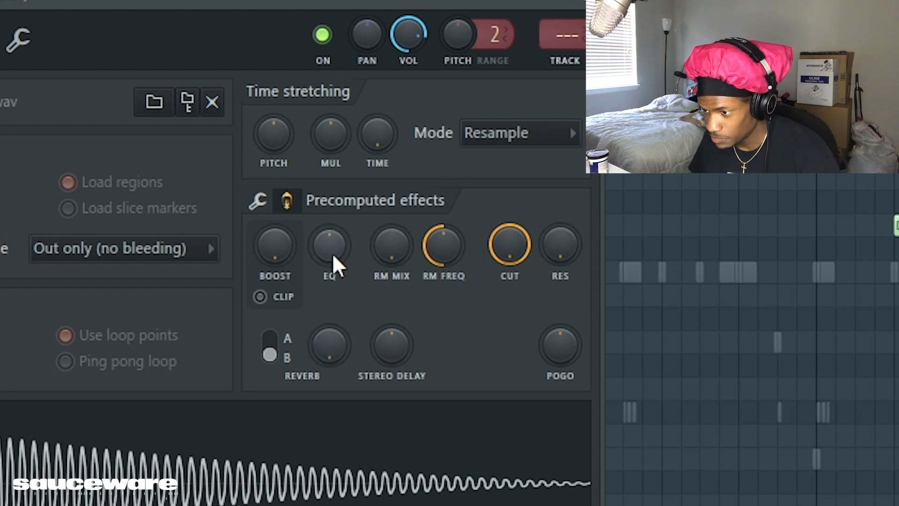
{"action": "left_click_drag", "start_coordinate": [346, 262], "coordinate": [346, 216]}
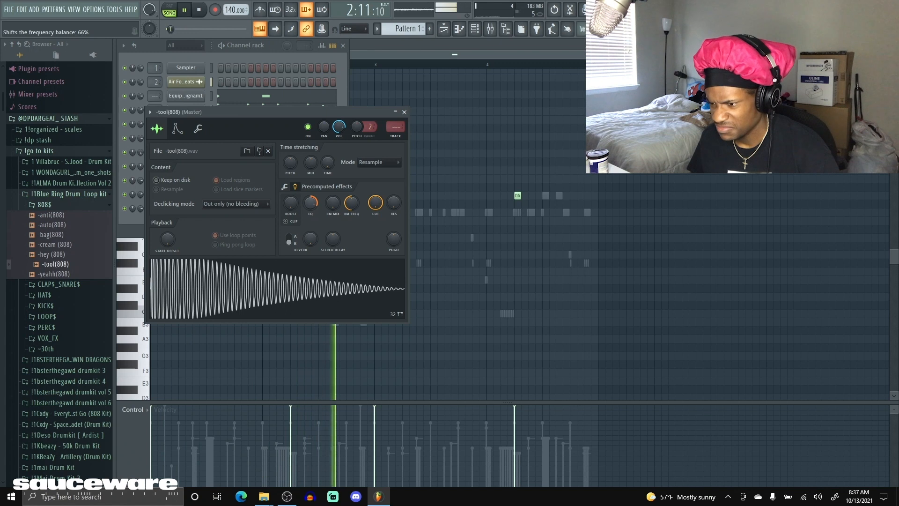
{"action": "left_click", "coordinate": [405, 112]}
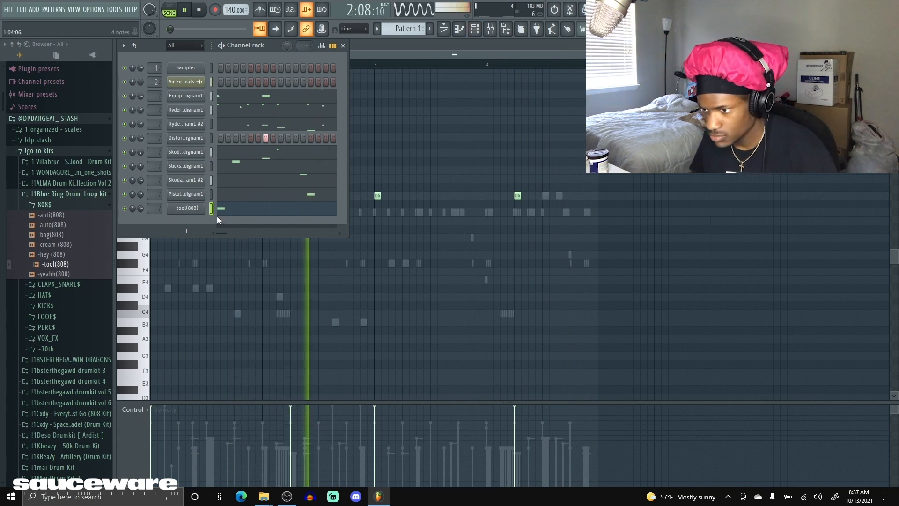
- Enable the volume envelope on the -tool(808) channel
{"action": "left_click", "coordinate": [186, 215]}
{"action": "left_click", "coordinate": [177, 128]}
{"action": "left_click", "coordinate": [184, 149]}
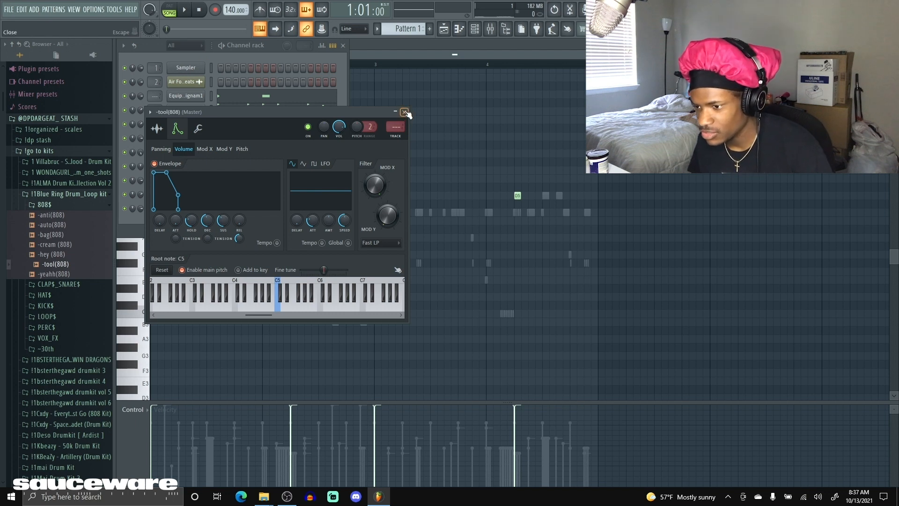
{"action": "left_click", "coordinate": [405, 112]}
- Extend the -tool(808) notes legato so each one reaches the next and the last ends at bar 5, using a temporary end note
{"action": "left_click", "coordinate": [600, 110]}
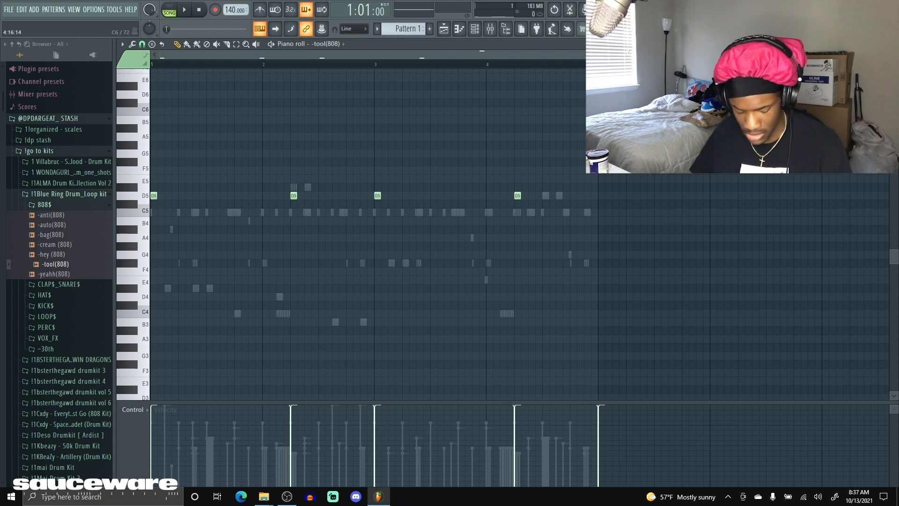
{"action": "key", "text": "ctrl+l"}
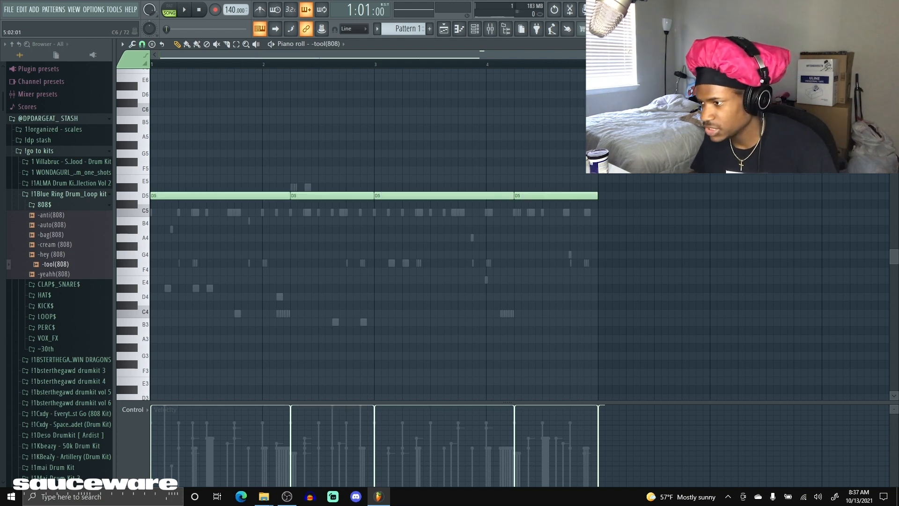
{"action": "right_click", "coordinate": [603, 109]}
{"action": "key", "text": "space"}
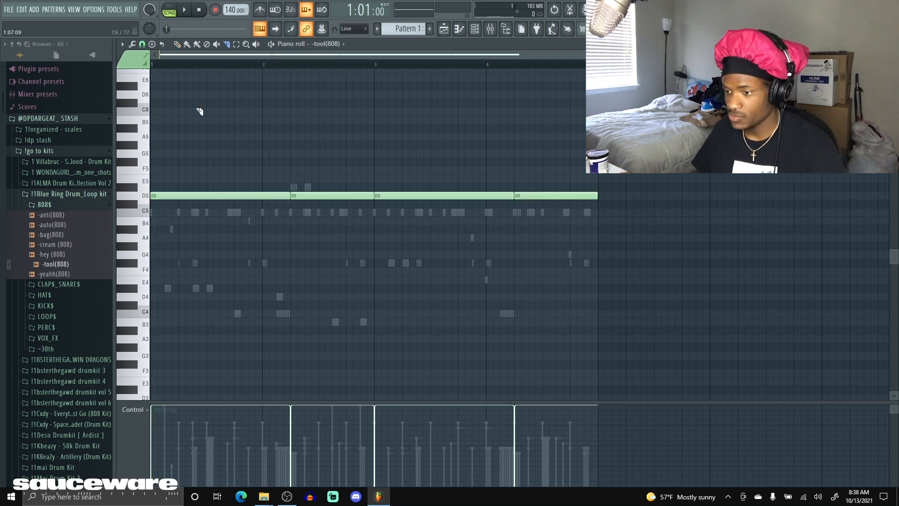
- Slice the sustained -tool(808) notes in bars 1, 3 and 4 during playback, leaving short gaps between the pieces
{"action": "key", "text": "space"}
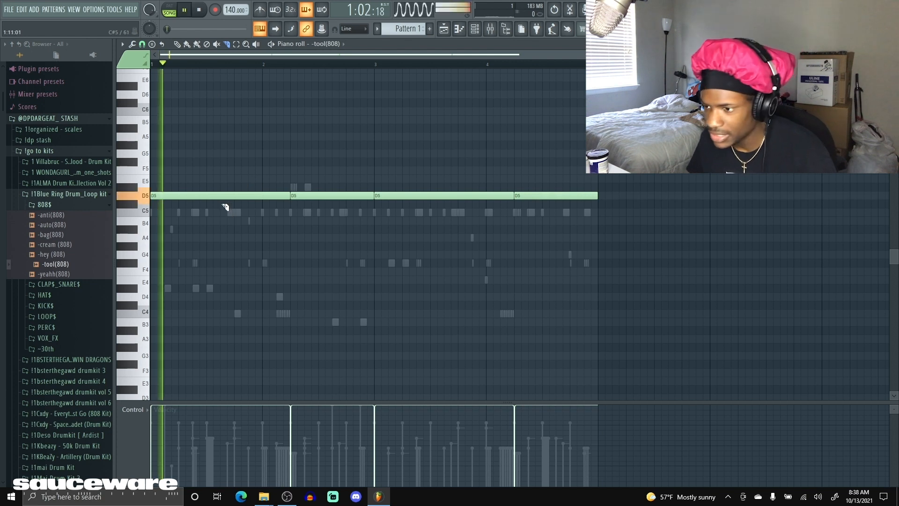
{"action": "left_click_drag", "start_coordinate": [194, 161], "coordinate": [196, 162]}
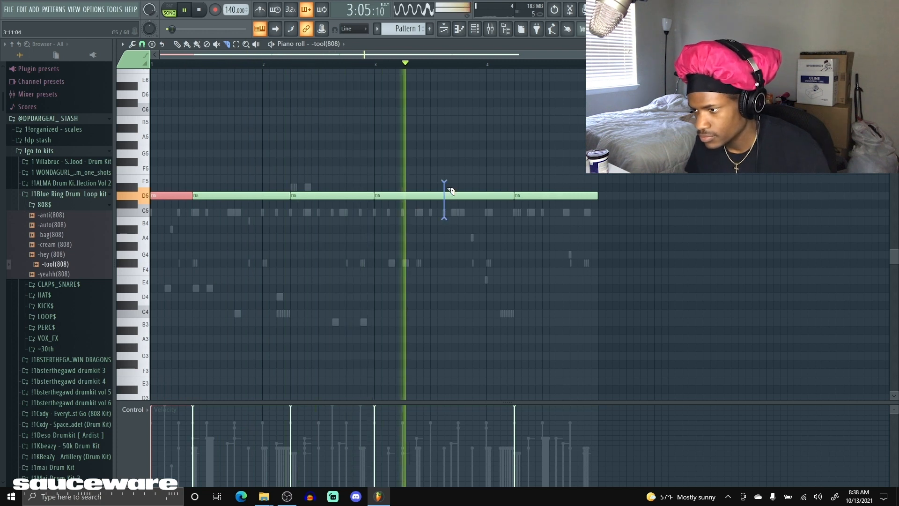
{"action": "left_click_drag", "start_coordinate": [445, 186], "coordinate": [445, 206]}
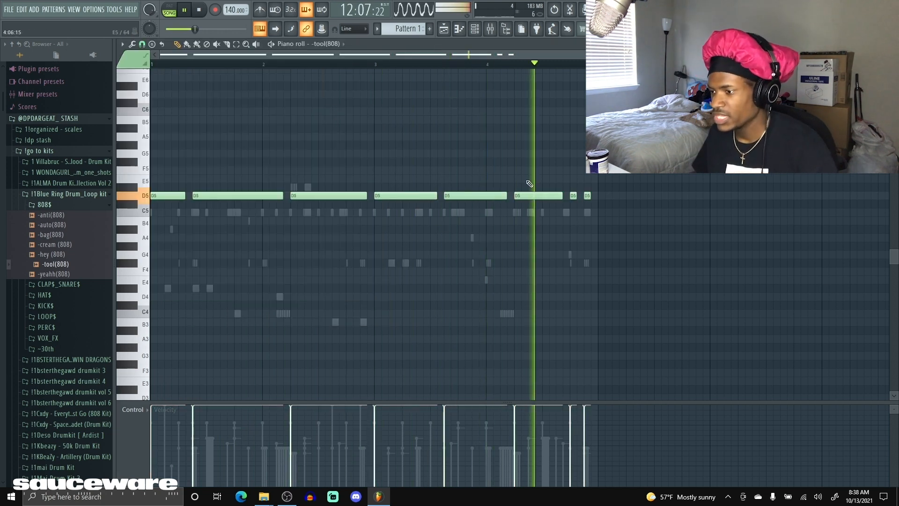
{"action": "key", "text": "space"}
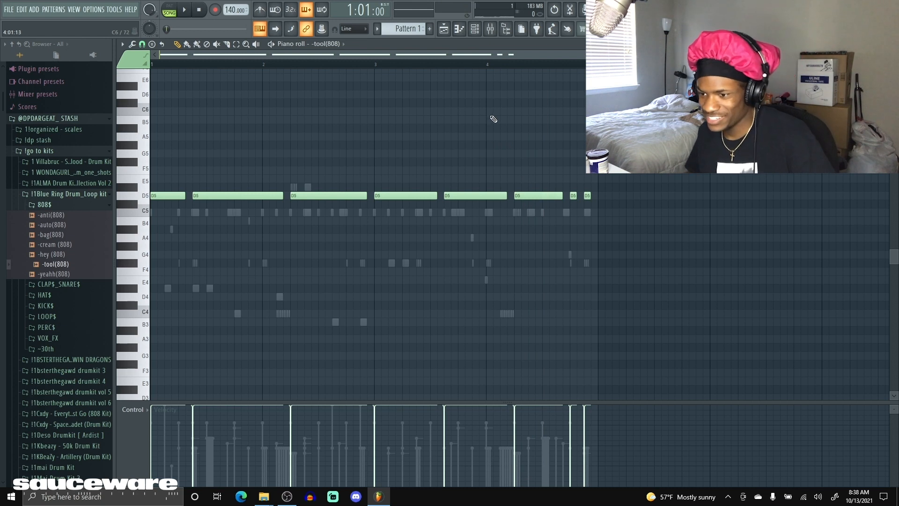
- Listen to the pattern with the sliced -tool(808) notes and check the channel rack during playback
{"action": "key", "text": "ctrl+a"}
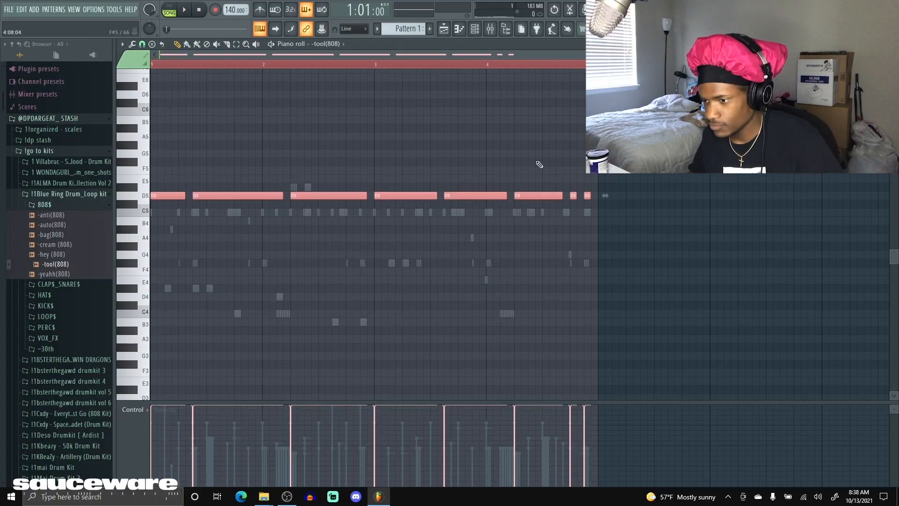
{"action": "key", "text": "space"}
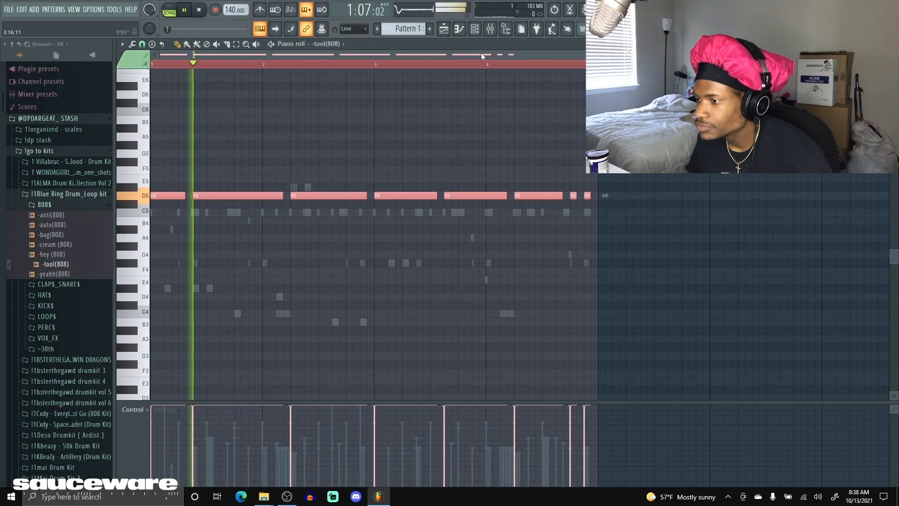
{"action": "key", "text": "F6"}
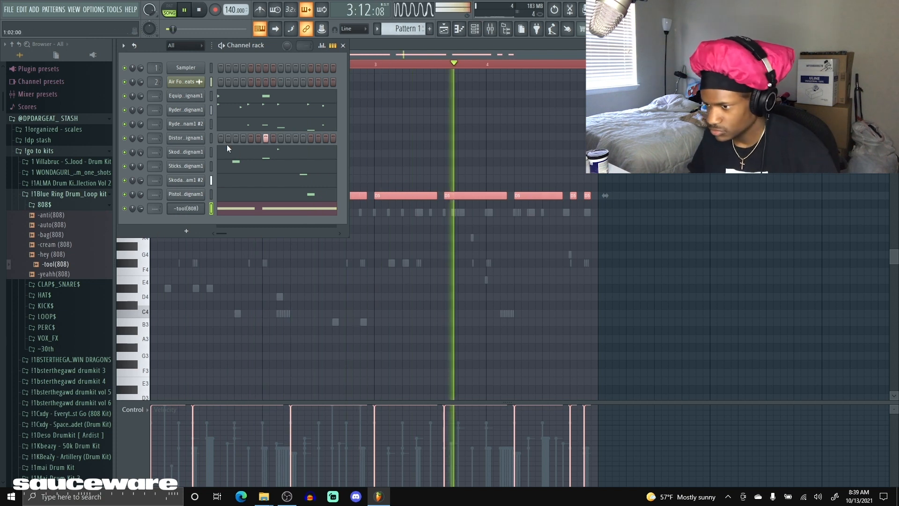
{"action": "left_click", "coordinate": [383, 138], "text": "ctrl"}
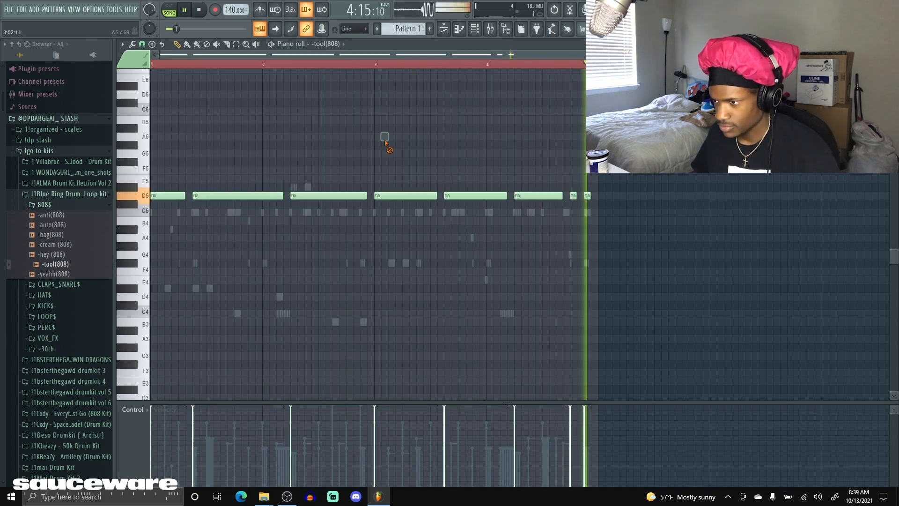
{"action": "key", "text": "space"}
- Open the Air Force Activity loop in a new Fruity Slicer channel, slice it by beat, and show its miscellaneous channel settings
{"action": "left_click", "coordinate": [452, 30]}
{"action": "right_click", "coordinate": [260, 278]}
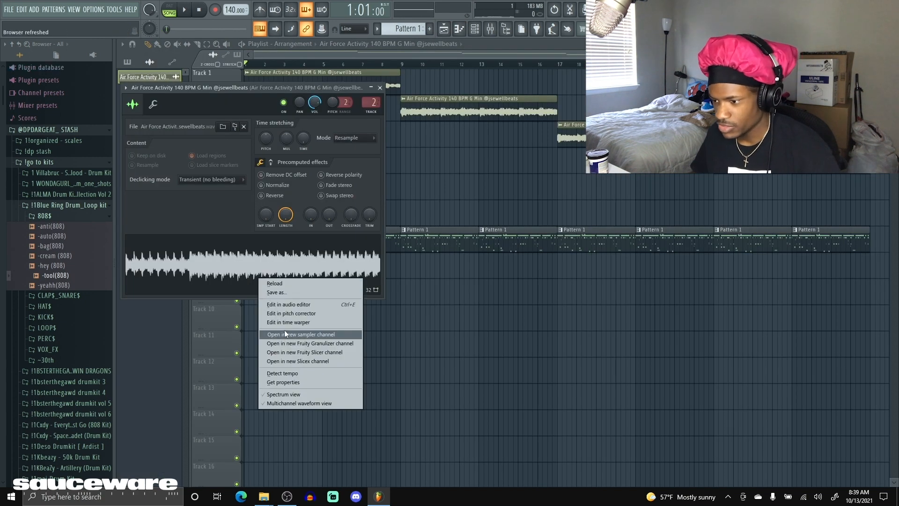
{"action": "left_click", "coordinate": [299, 352]}
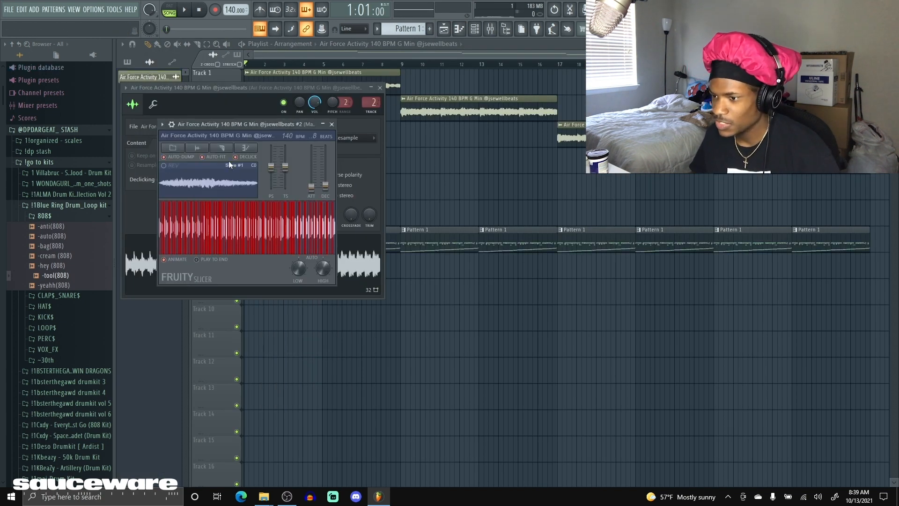
{"action": "left_click", "coordinate": [223, 147]}
{"action": "left_click", "coordinate": [229, 238]}
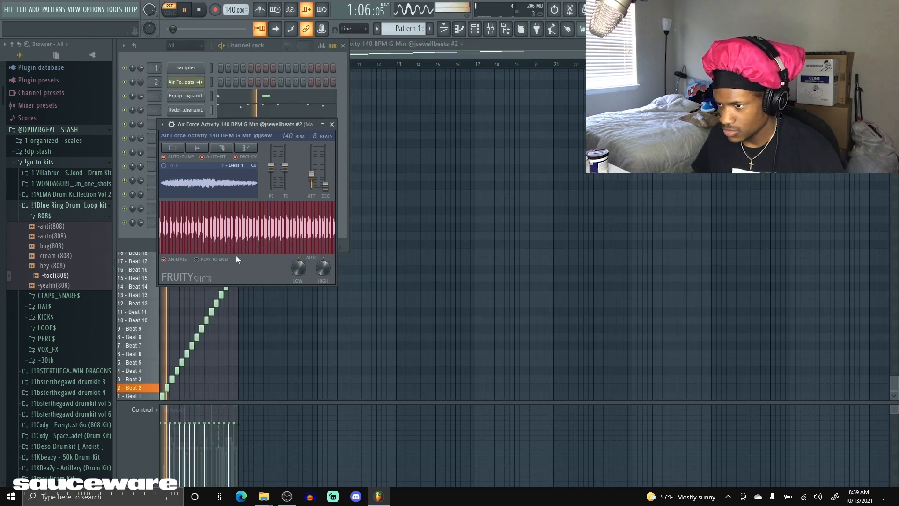
{"action": "left_click", "coordinate": [173, 125]}
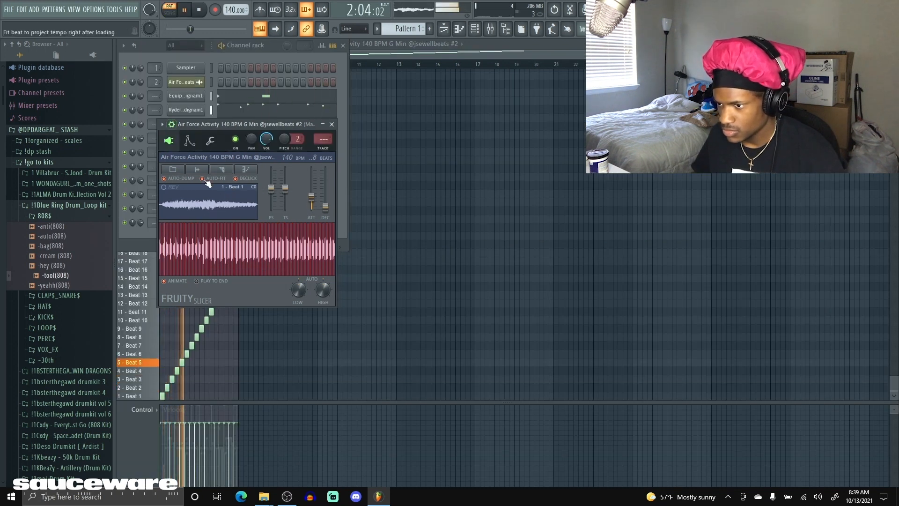
{"action": "left_click", "coordinate": [213, 140]}
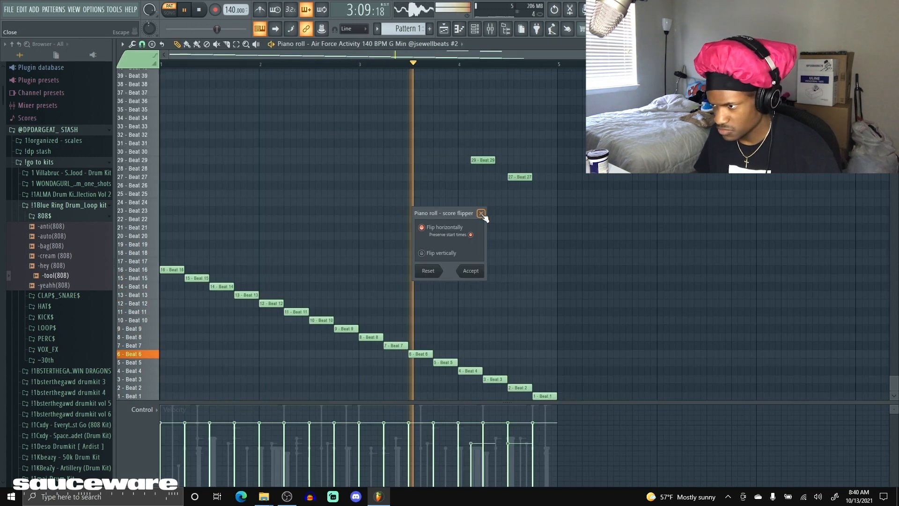
- Flip the sliced loop notes horizontally so the slices run from Beat 16 down to Beat 1
{"action": "left_click", "coordinate": [482, 214]}
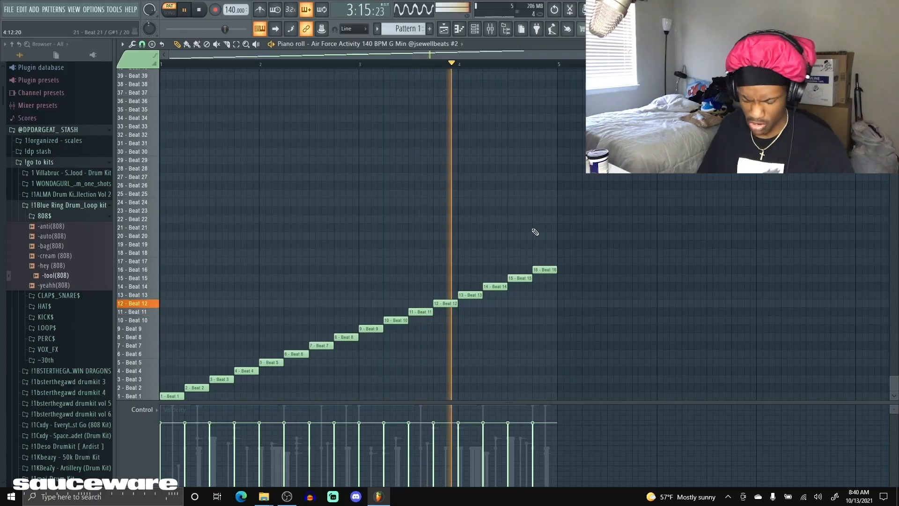
{"action": "key", "text": "alt+y"}
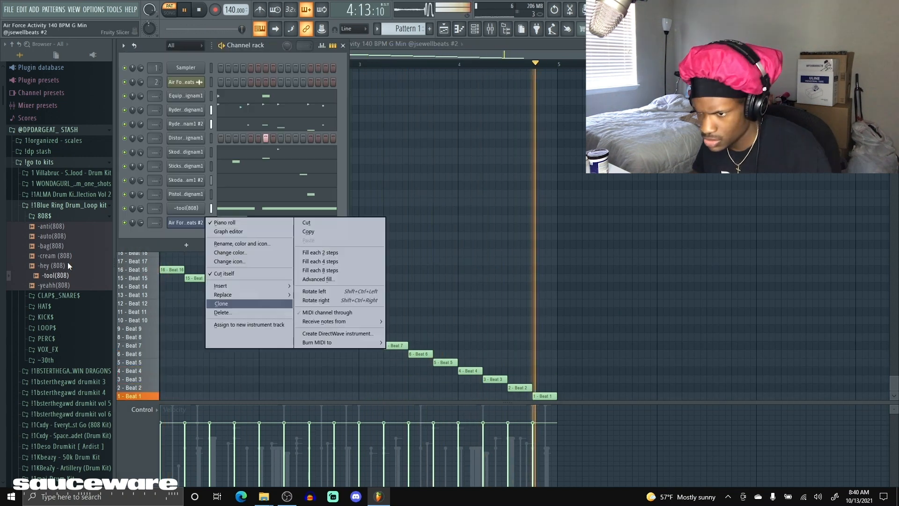
- Add Kick (abused) from the !dp stash kicks folder as a new channel with C5 notes matching the -tool(808) rhythm
{"action": "left_click", "coordinate": [56, 173]}
{"action": "left_click", "coordinate": [60, 151]}
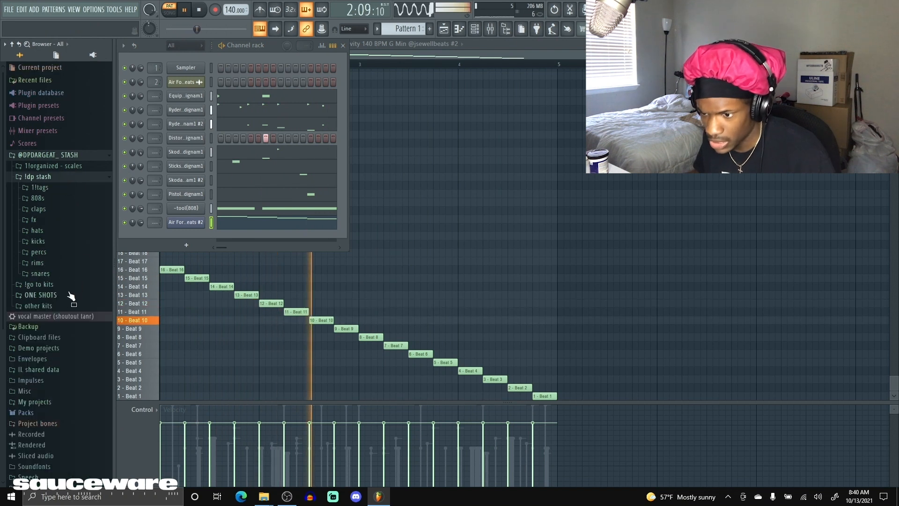
{"action": "left_click", "coordinate": [46, 241]}
{"action": "left_click", "coordinate": [66, 252]}
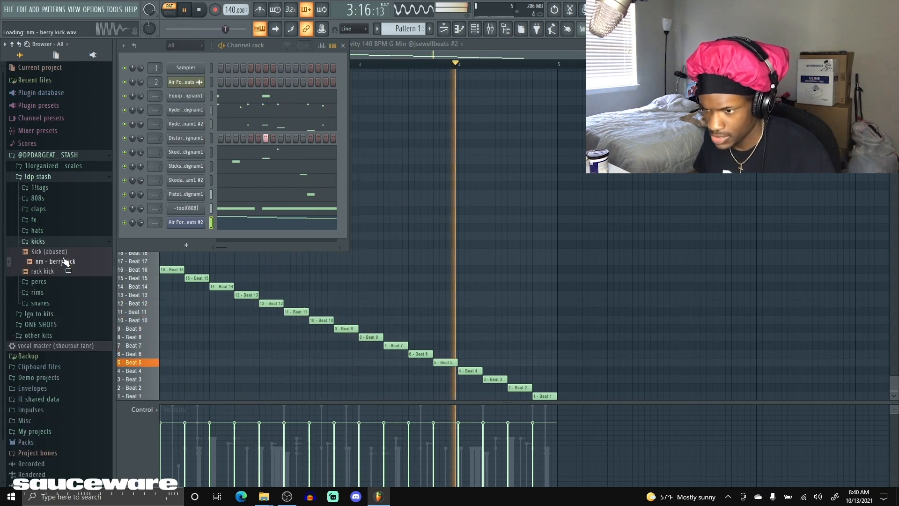
{"action": "left_click_drag", "start_coordinate": [66, 252], "coordinate": [403, 255]}
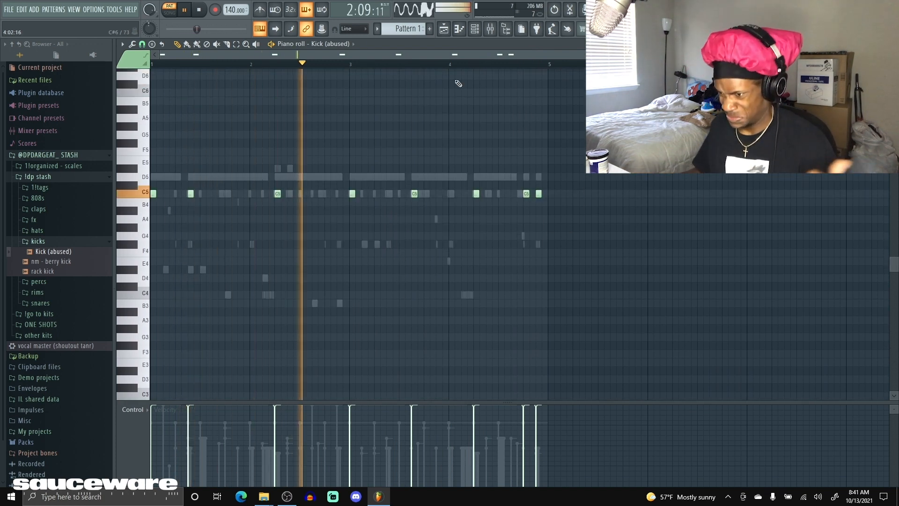
- Add an extra Kick (abused) note on C5 in bar 2, just before the second beat
{"action": "left_click", "coordinate": [475, 31]}
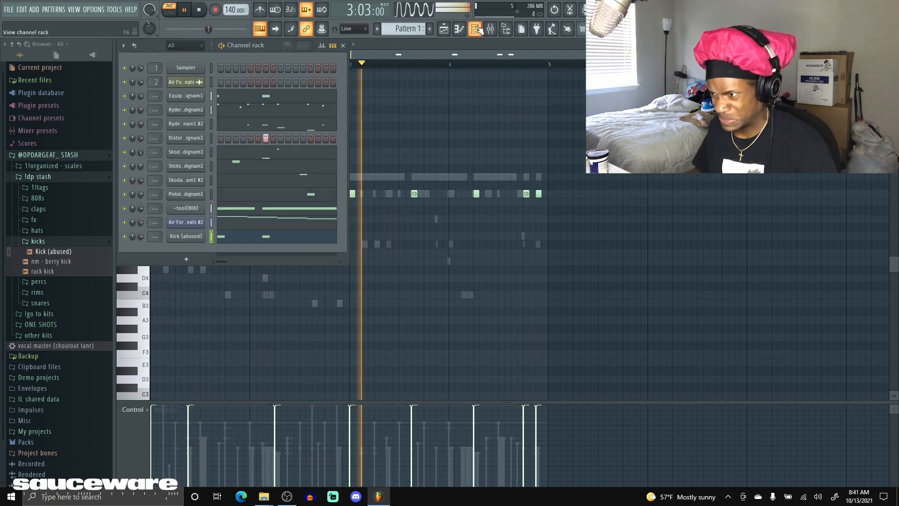
{"action": "left_click", "coordinate": [485, 135]}
{"action": "right_click", "coordinate": [487, 134]}
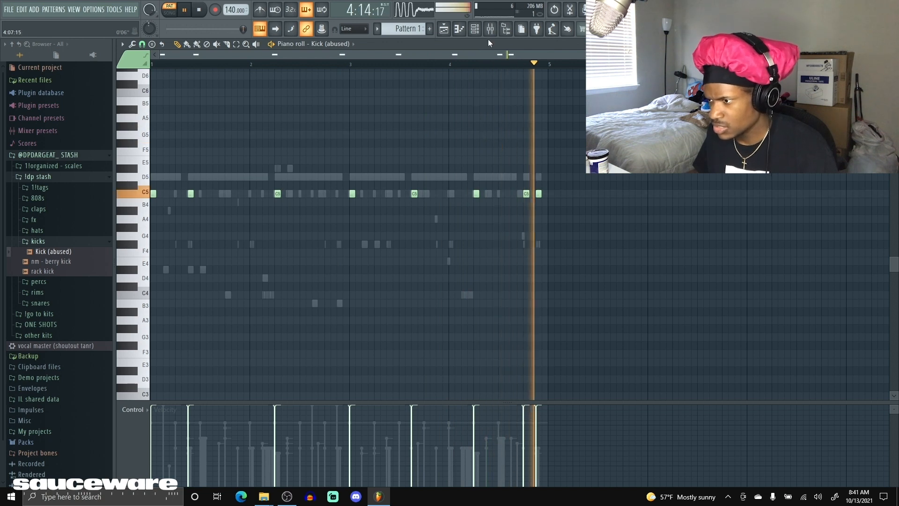
{"action": "left_click", "coordinate": [266, 193]}
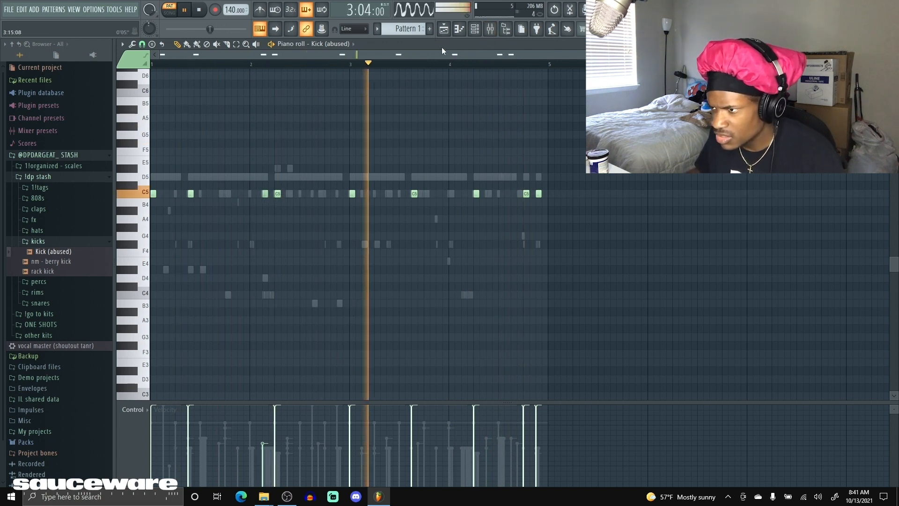
- Clone the sliced loop channel, fill four bars with half-bar Beat 26 slices, and place Beat 28 on the last beat of bars 1 and 4
{"action": "left_click", "coordinate": [474, 29]}
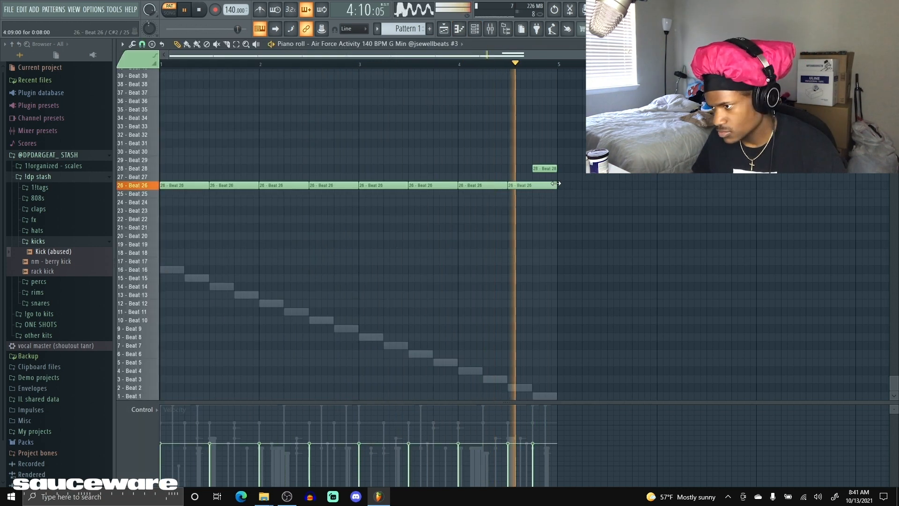
{"action": "left_click", "coordinate": [383, 168]}
{"action": "left_click_drag", "start_coordinate": [384, 168], "coordinate": [247, 169]}
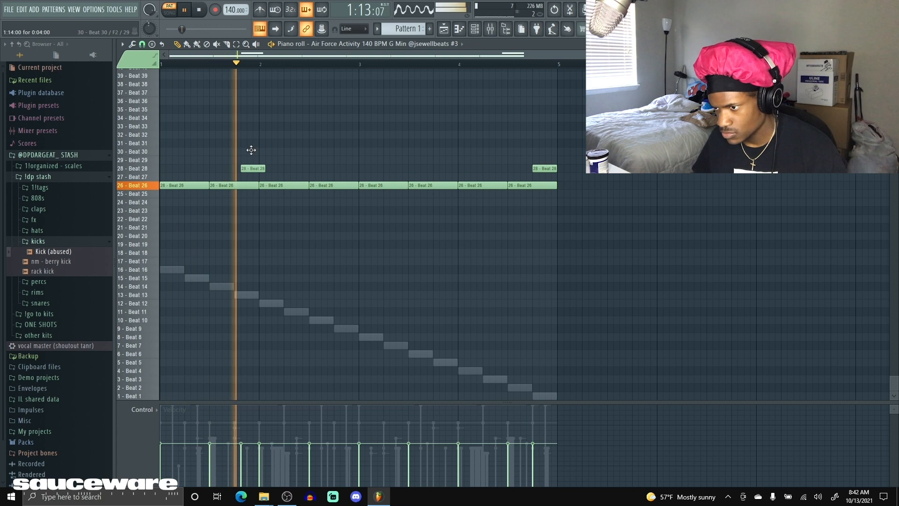
{"action": "key", "text": "space"}
{"action": "key", "text": "space"}
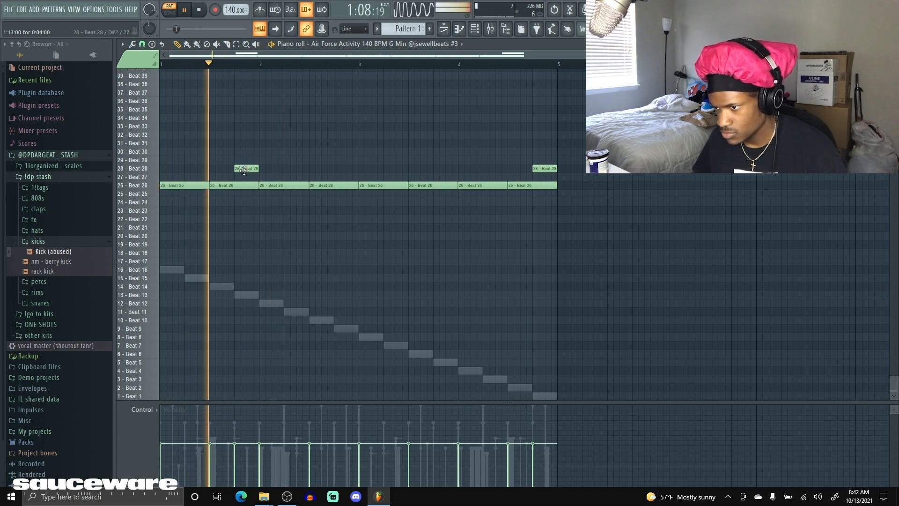
- Repeat the Beat 28 slice on the last beat of bars 2 and 3 and place a short Beat 32 slice before the middle of each bar
{"action": "left_click", "coordinate": [360, 168]}
{"action": "left_click_drag", "start_coordinate": [360, 168], "coordinate": [332, 174]}
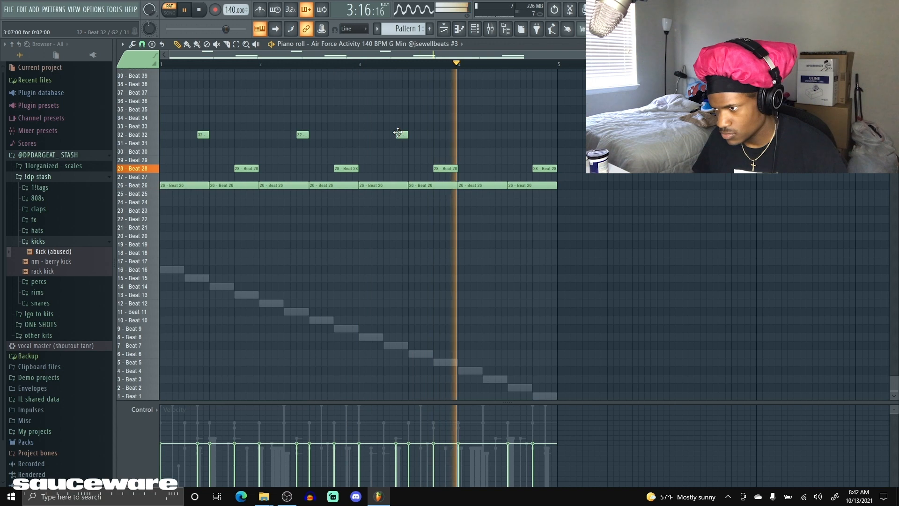
{"action": "left_click_drag", "start_coordinate": [506, 133], "coordinate": [498, 126]}
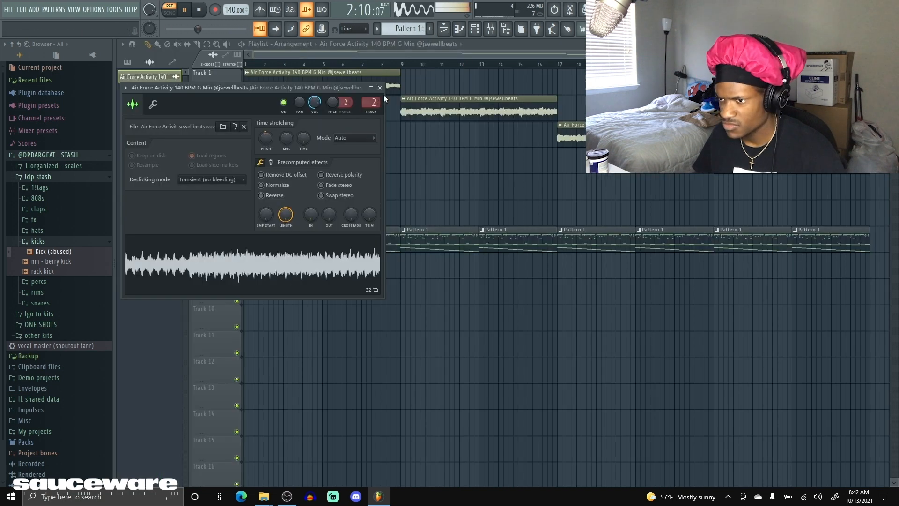
- Set the Air Force Activity loop's time-stretching mode to Auto, close its settings, and show the channel rack
{"action": "left_click", "coordinate": [381, 88]}
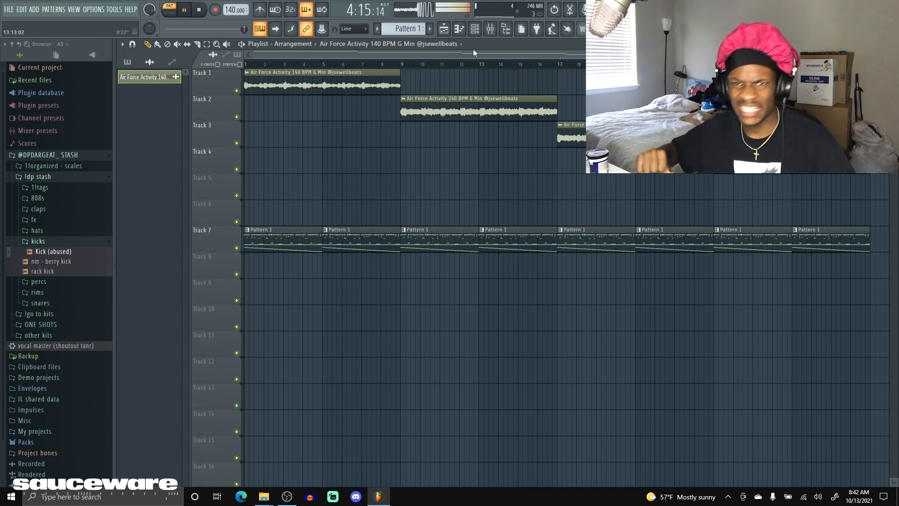
{"action": "left_click", "coordinate": [474, 28]}
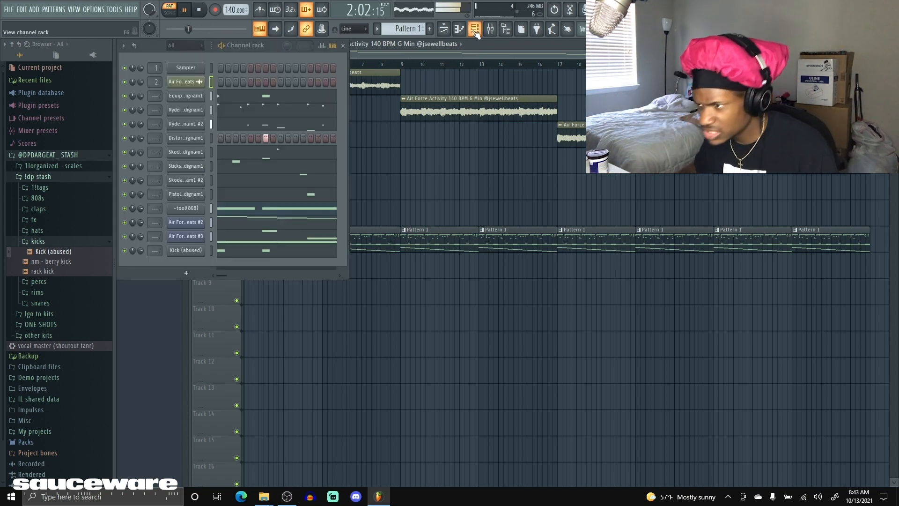